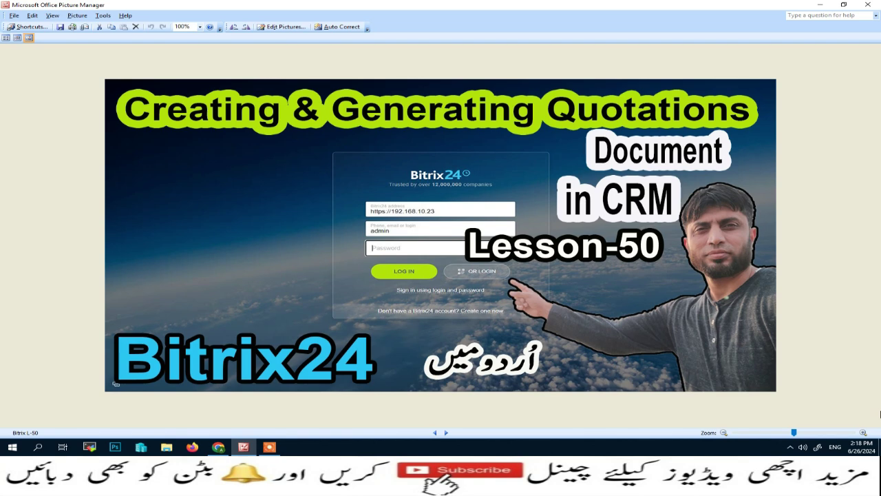
Step: Switch from Picture Manager to the Bitrix24 Deals list in Chrome
{"action": "left_click", "coordinate": [218, 447]}
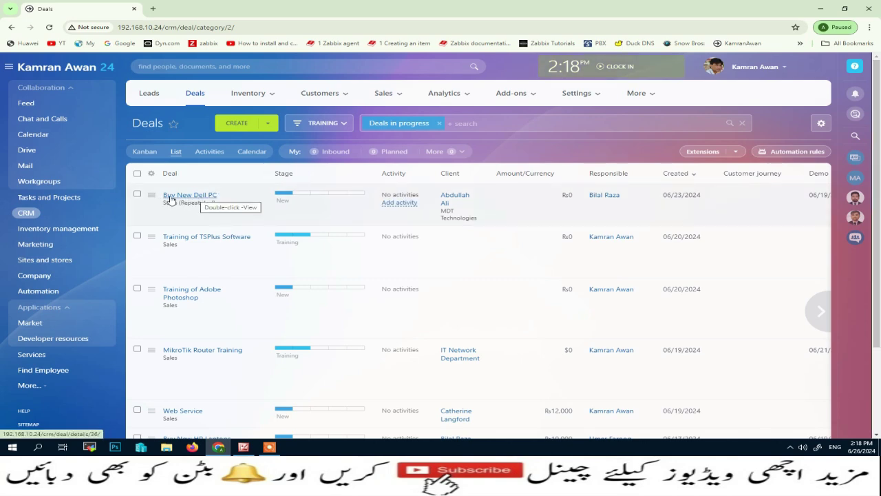
Step: Open the Buy New Dell PC deal and close it with stage Deal won
{"action": "left_click", "coordinate": [193, 196]}
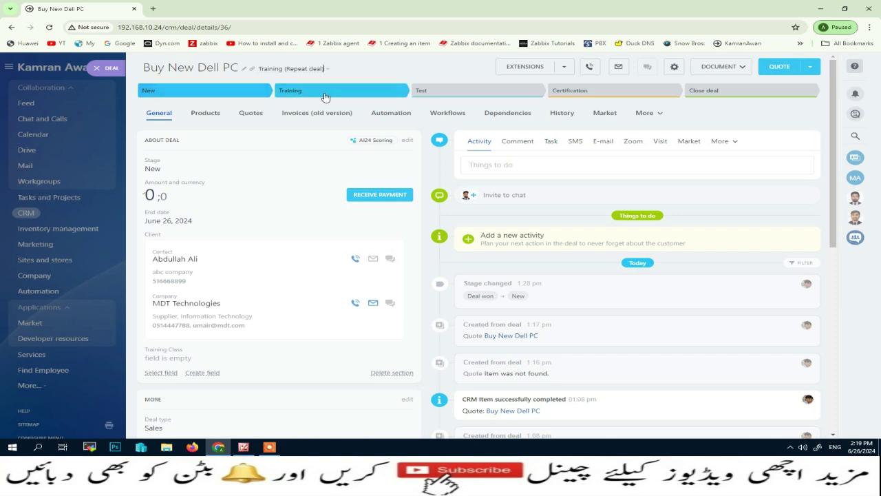
{"action": "left_click", "coordinate": [754, 95]}
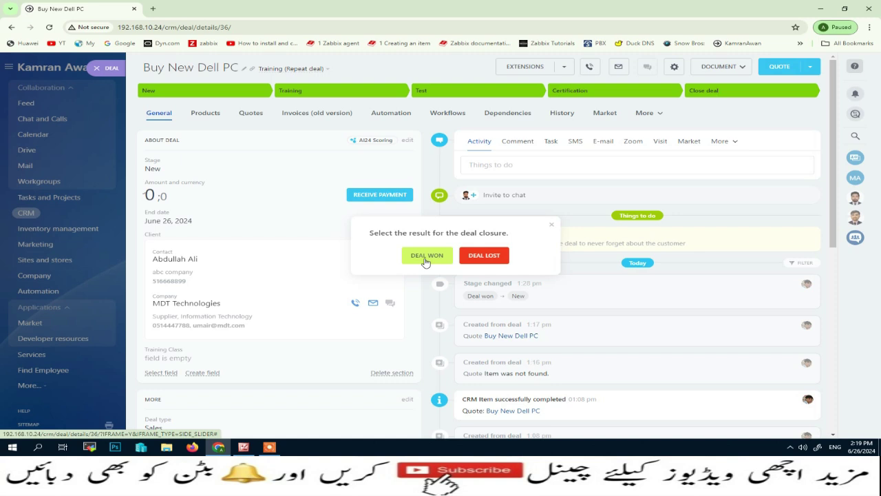
{"action": "left_click", "coordinate": [425, 260]}
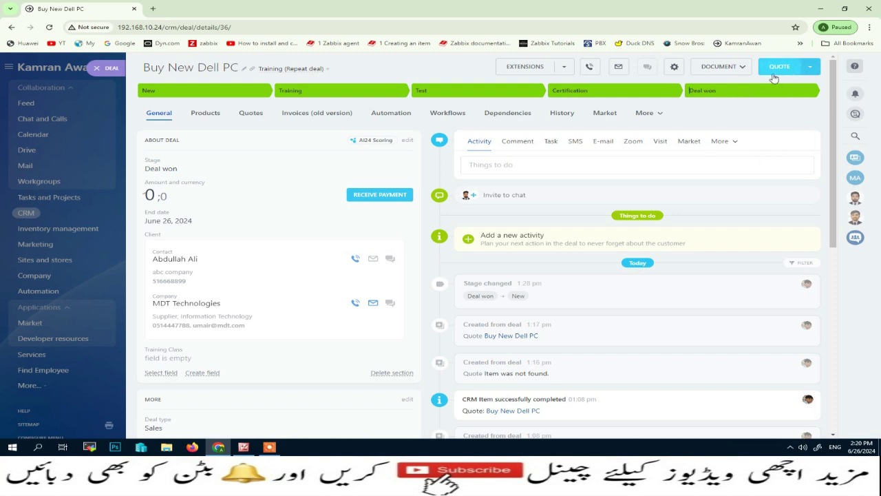
Step: Create Quote #7 from the deal, then start an old-version invoice from that quote
{"action": "left_click", "coordinate": [777, 69]}
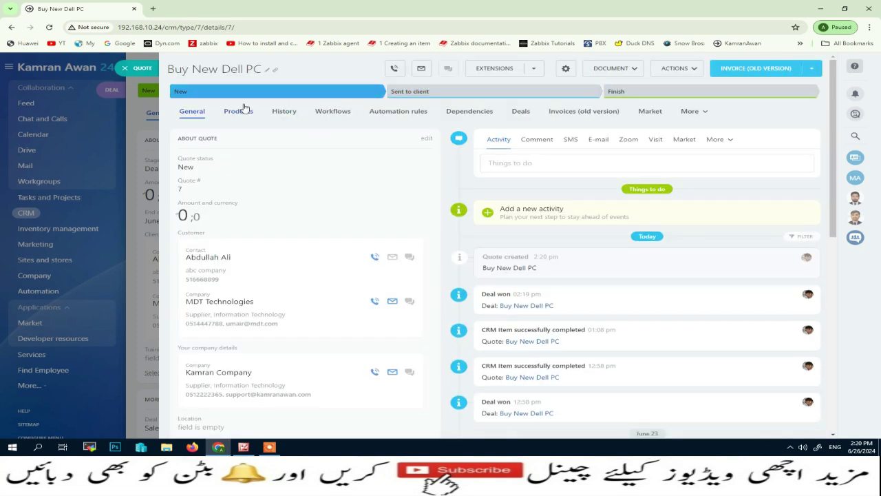
{"action": "left_click", "coordinate": [731, 71]}
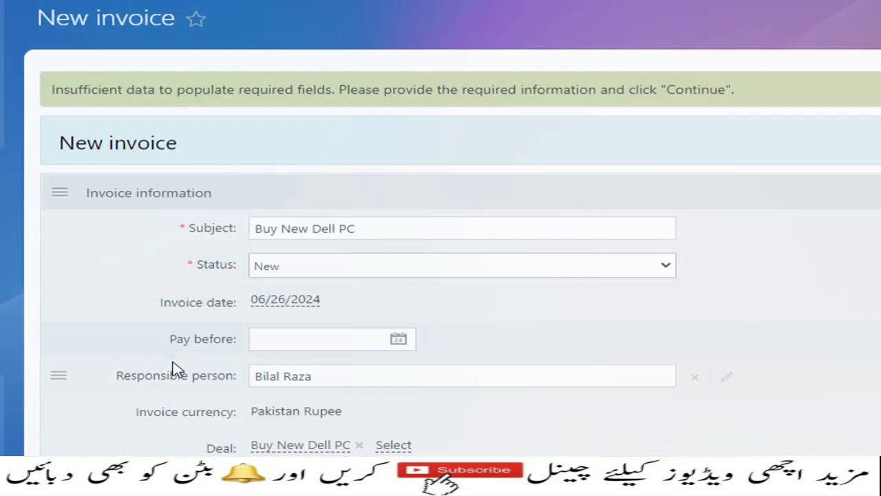
{"action": "scroll", "coordinate": [238, 400], "scroll_direction": "down", "scroll_amount": 2}
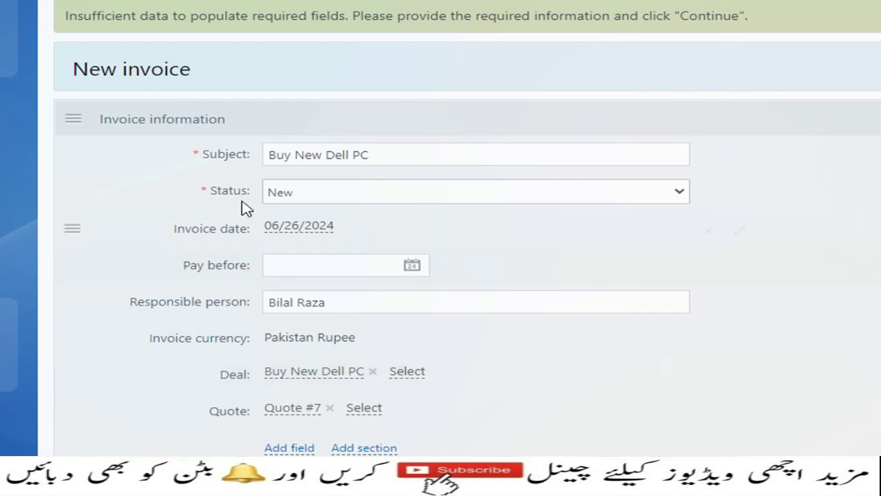
Step: Set the invoice status to Sent to customer and the pay-before date to 07/02/2024
{"action": "left_click", "coordinate": [680, 192]}
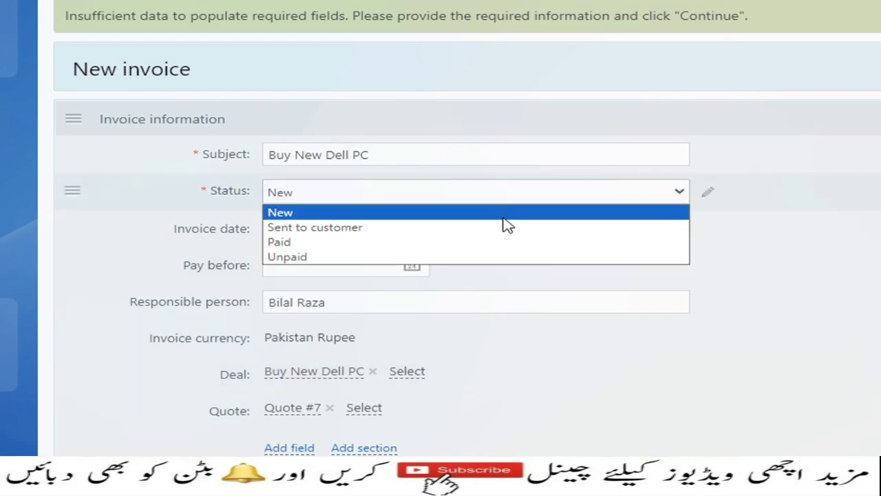
{"action": "left_click", "coordinate": [461, 233]}
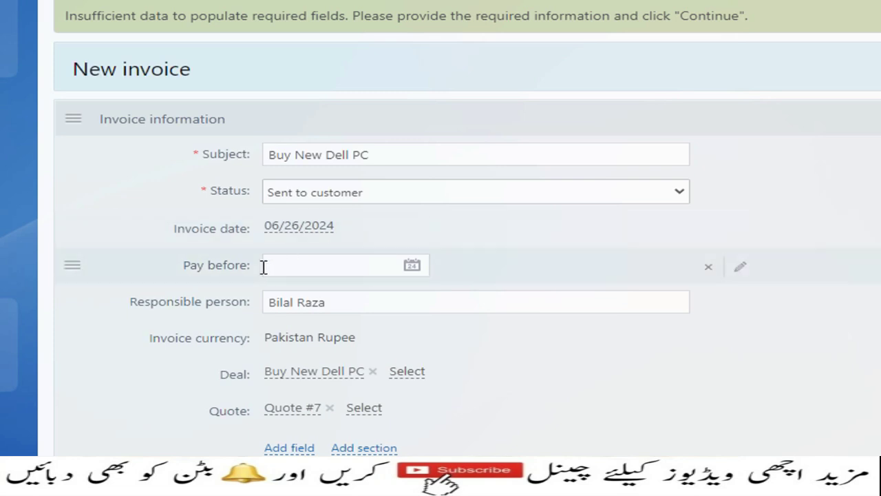
{"action": "left_click", "coordinate": [414, 266]}
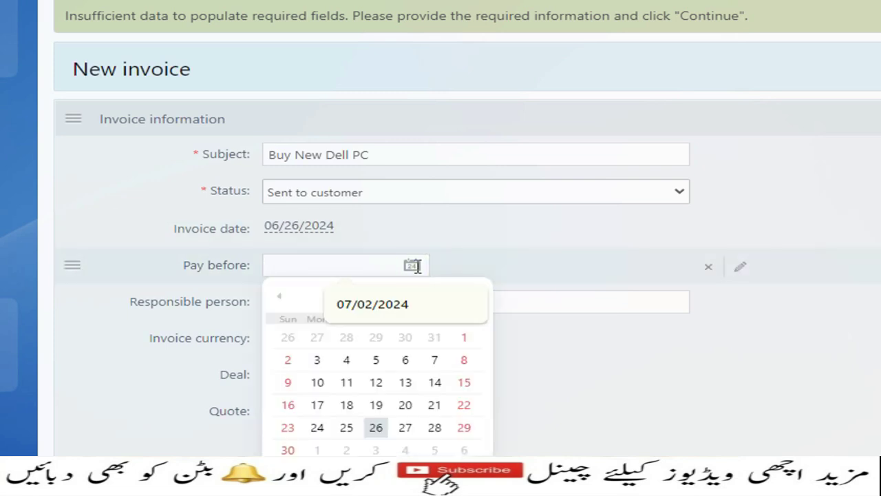
{"action": "scroll", "coordinate": [476, 274], "scroll_direction": "down", "scroll_amount": 1}
{"action": "left_click", "coordinate": [465, 260]}
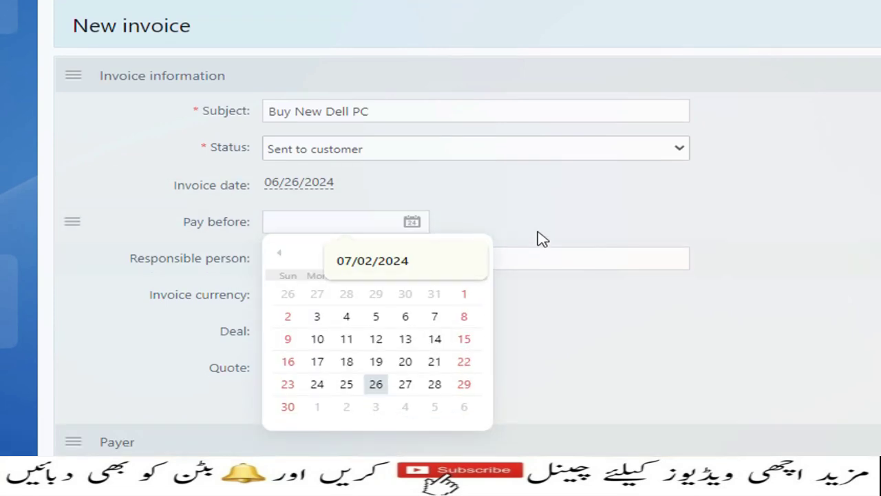
{"action": "left_click", "coordinate": [415, 222]}
{"action": "left_click", "coordinate": [465, 260]}
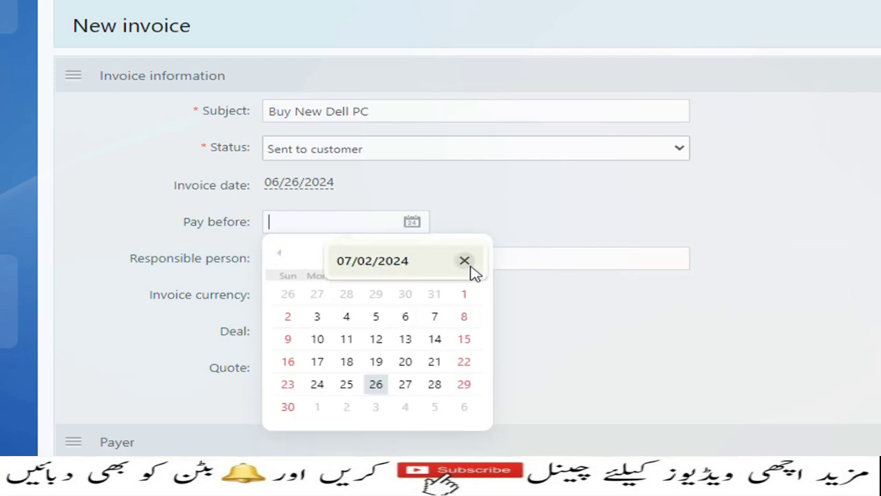
{"action": "left_click", "coordinate": [470, 262]}
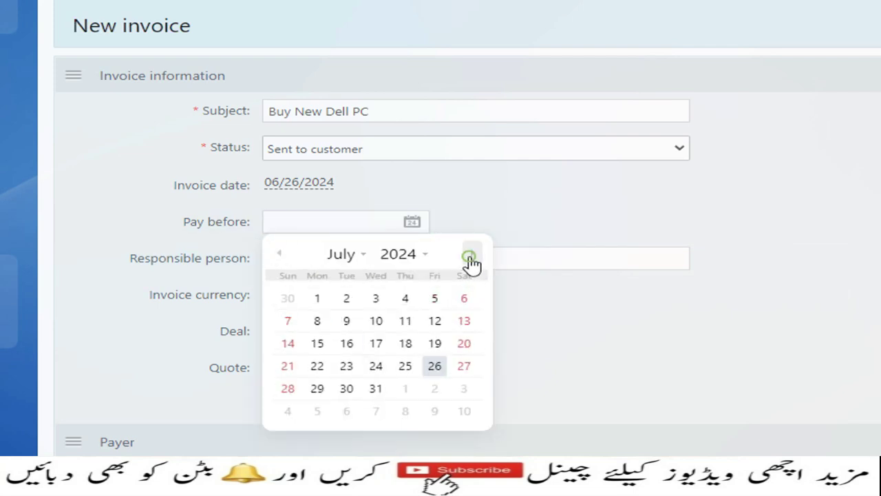
{"action": "left_click", "coordinate": [348, 295]}
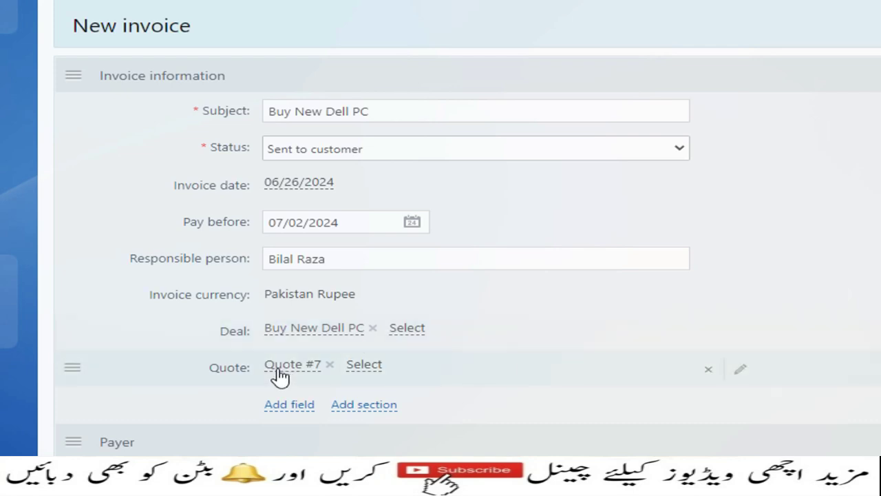
{"action": "scroll", "coordinate": [291, 396], "scroll_direction": "down", "scroll_amount": 1}
{"action": "scroll", "coordinate": [385, 378], "scroll_direction": "down", "scroll_amount": 4}
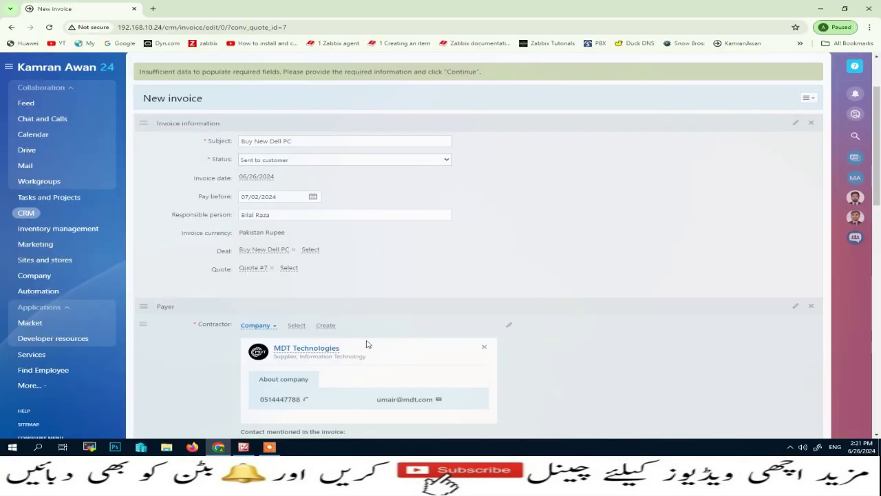
{"action": "scroll", "coordinate": [528, 327], "scroll_direction": "down", "scroll_amount": 3}
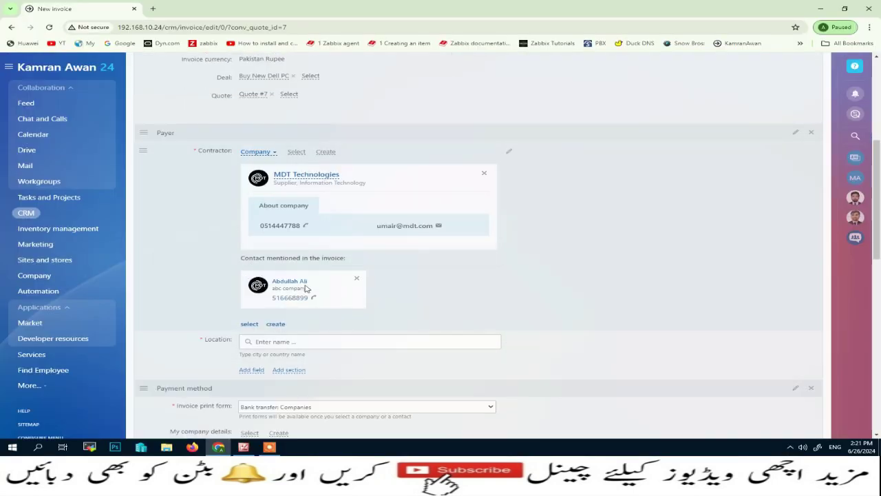
{"action": "left_click", "coordinate": [249, 325]}
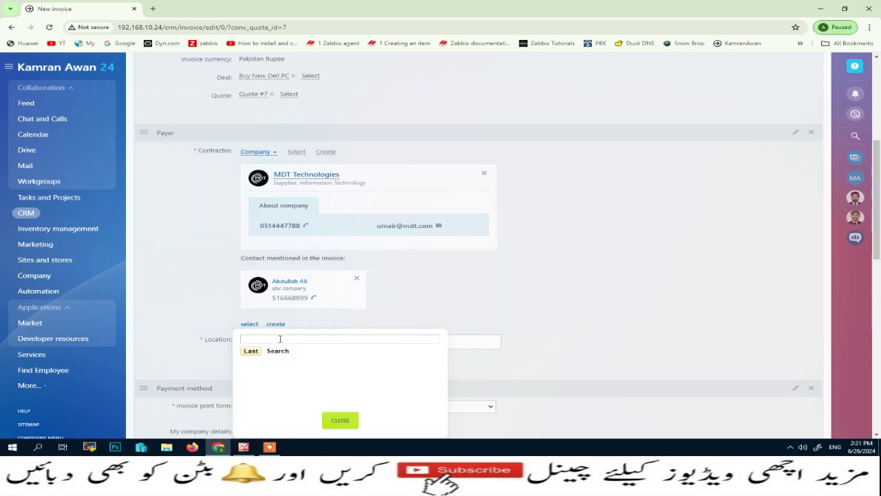
{"action": "type", "text": "bil"}
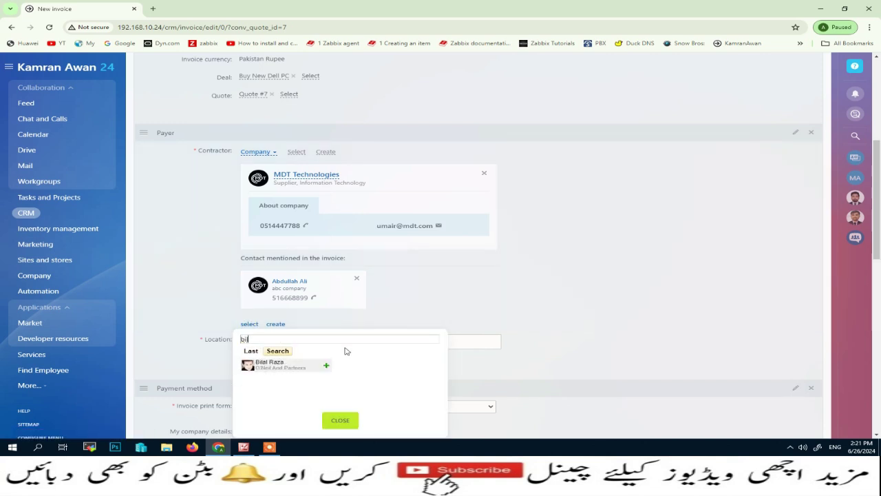
{"action": "left_click", "coordinate": [478, 299]}
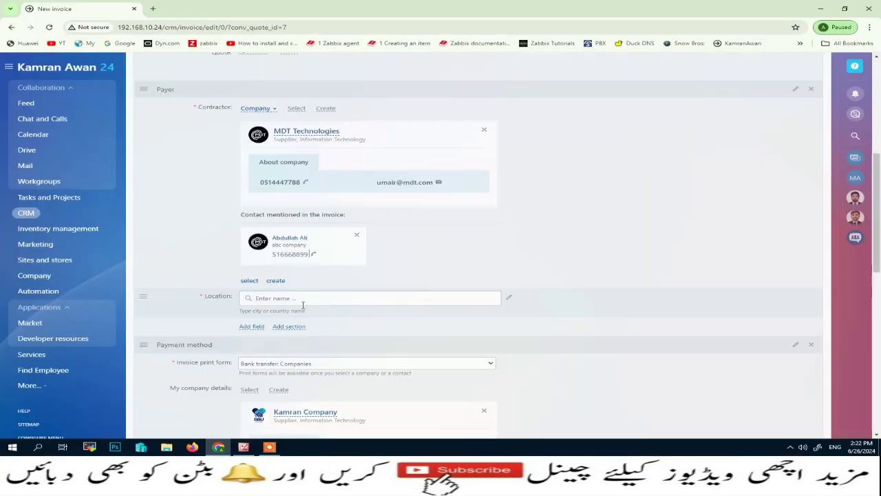
{"action": "scroll", "coordinate": [302, 305], "scroll_direction": "down", "scroll_amount": 2}
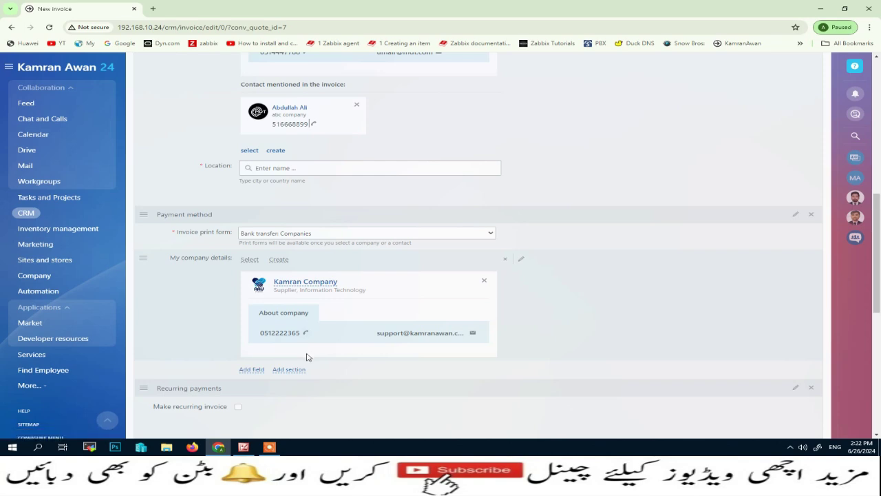
{"action": "scroll", "coordinate": [283, 344], "scroll_direction": "down", "scroll_amount": 3}
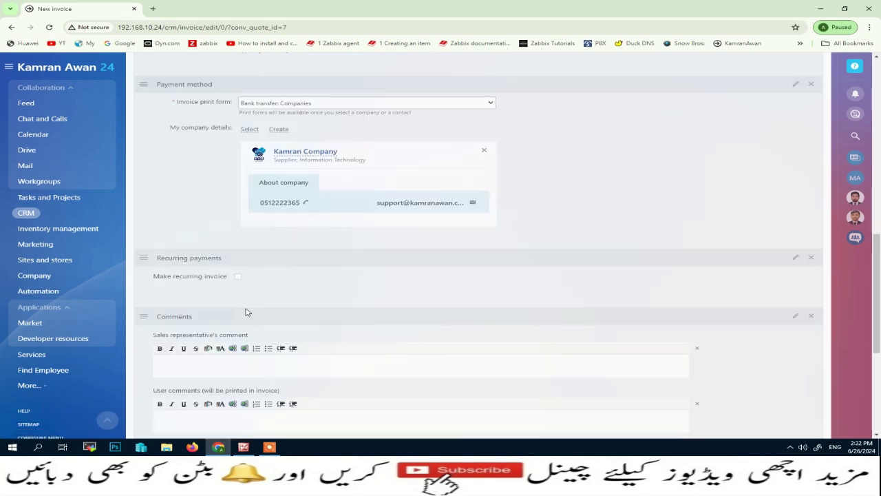
{"action": "scroll", "coordinate": [253, 315], "scroll_direction": "down", "scroll_amount": 2}
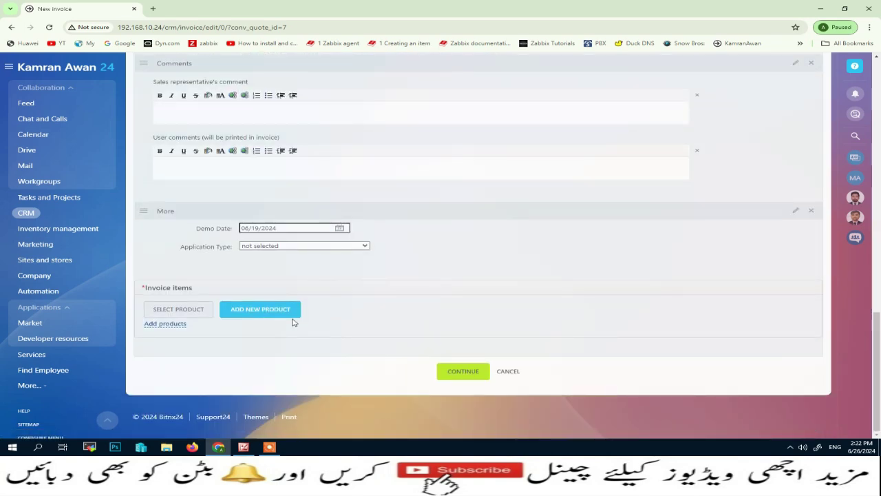
Step: Leave Demo Date empty and add a Dell PC item priced 200 to the invoice
{"action": "left_click", "coordinate": [313, 227]}
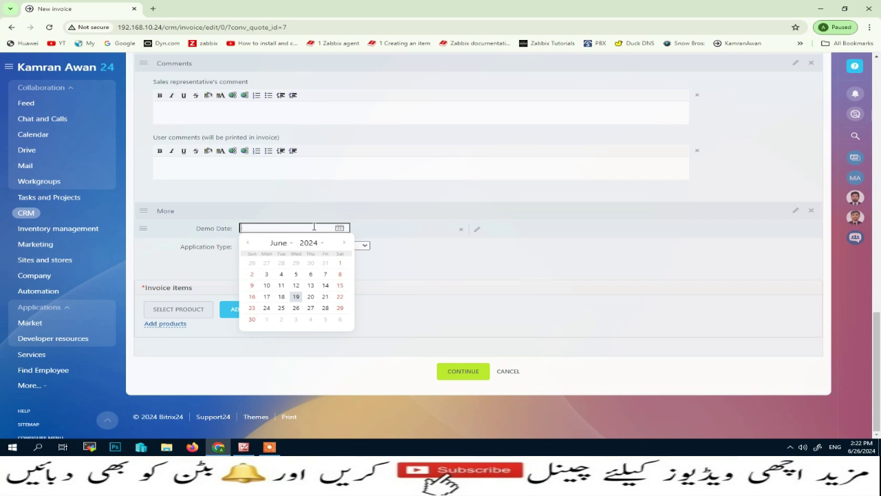
{"action": "left_click", "coordinate": [419, 223]}
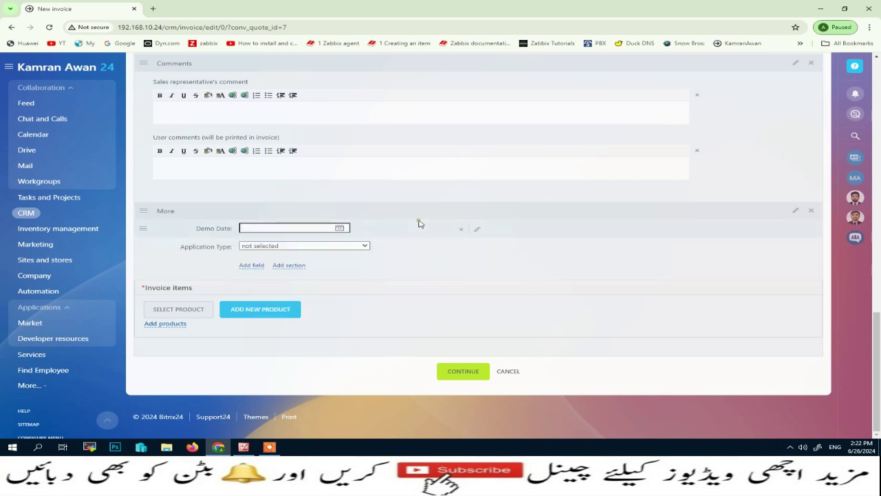
{"action": "left_click", "coordinate": [151, 324]}
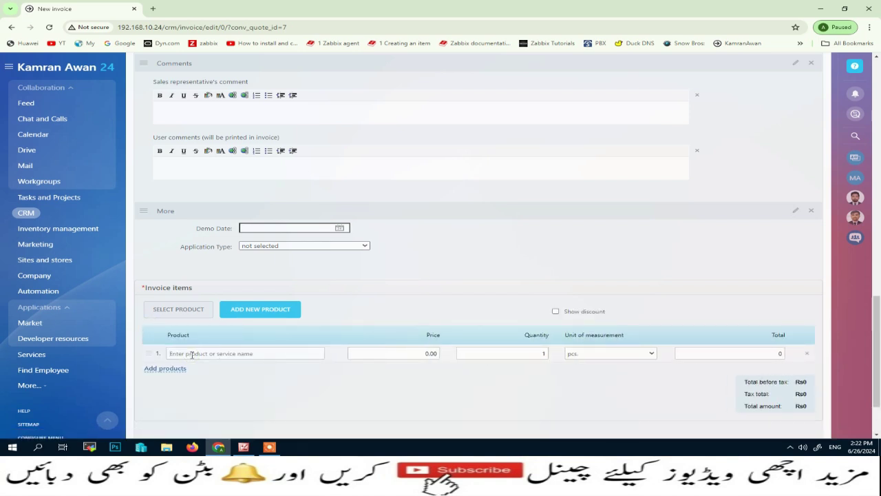
{"action": "type", "text": "P"}
{"action": "key", "text": "BackSpace"}
{"action": "key", "text": "BackSpace"}
{"action": "type", "text": "De"}
{"action": "left_click", "coordinate": [421, 353]}
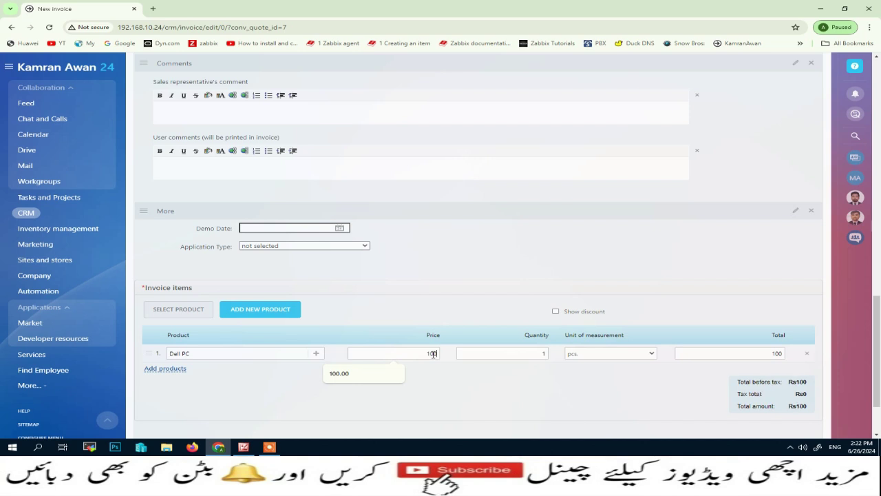
{"action": "key", "text": "BackSpace"}
{"action": "key", "text": "BackSpace"}
{"action": "type", "text": "2"}
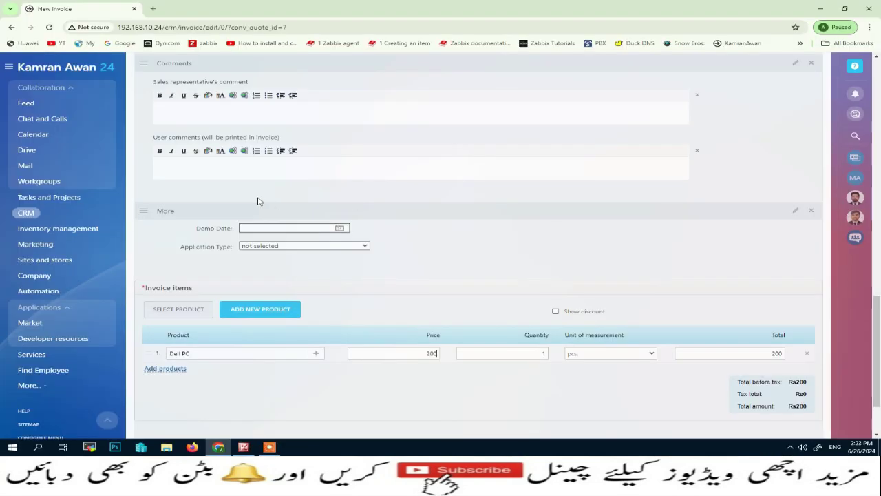
Step: Set the invoice location to Pakistan
{"action": "scroll", "coordinate": [258, 199], "scroll_direction": "up", "scroll_amount": 10}
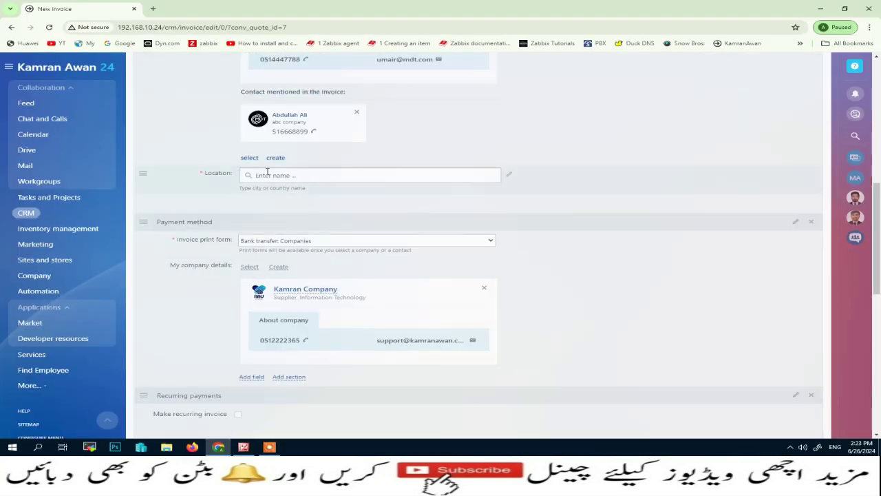
{"action": "left_click", "coordinate": [265, 174]}
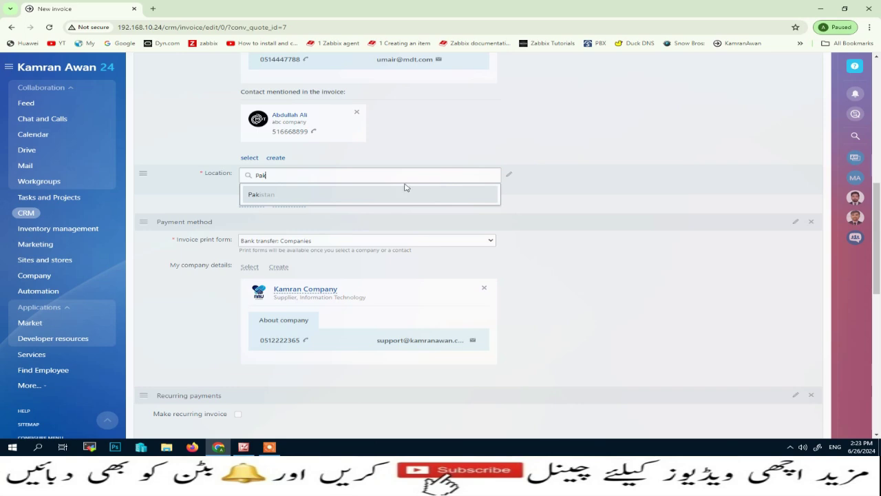
{"action": "left_click", "coordinate": [276, 198]}
{"action": "scroll", "coordinate": [275, 200], "scroll_direction": "down", "scroll_amount": 10}
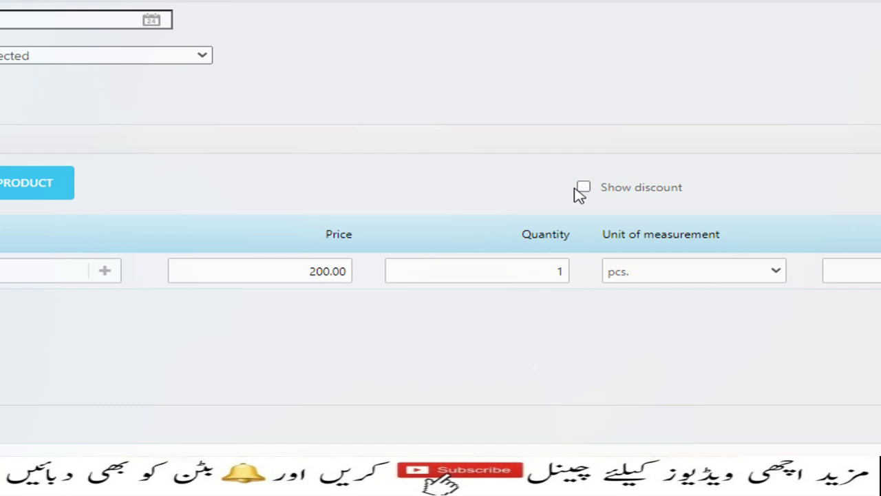
Step: Give the Dell PC line a 5.00 discount and create the invoice
{"action": "left_click", "coordinate": [584, 187]}
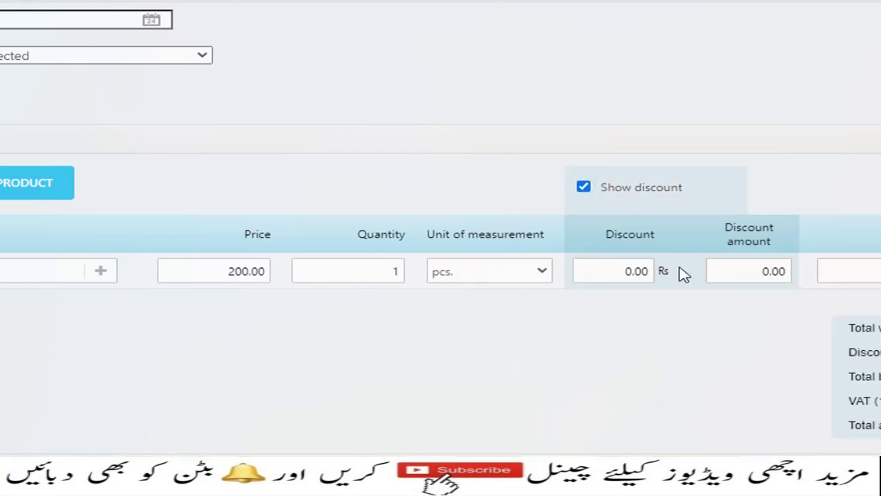
{"action": "left_click", "coordinate": [617, 270]}
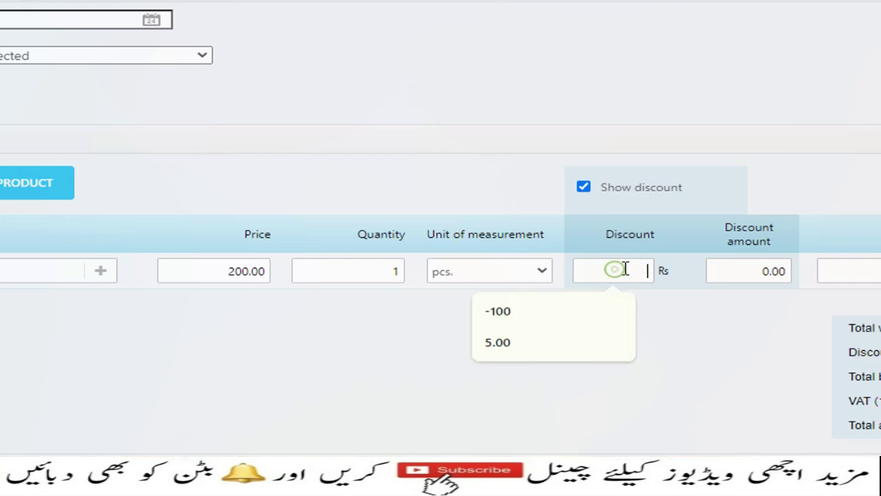
{"action": "type", "text": "5"}
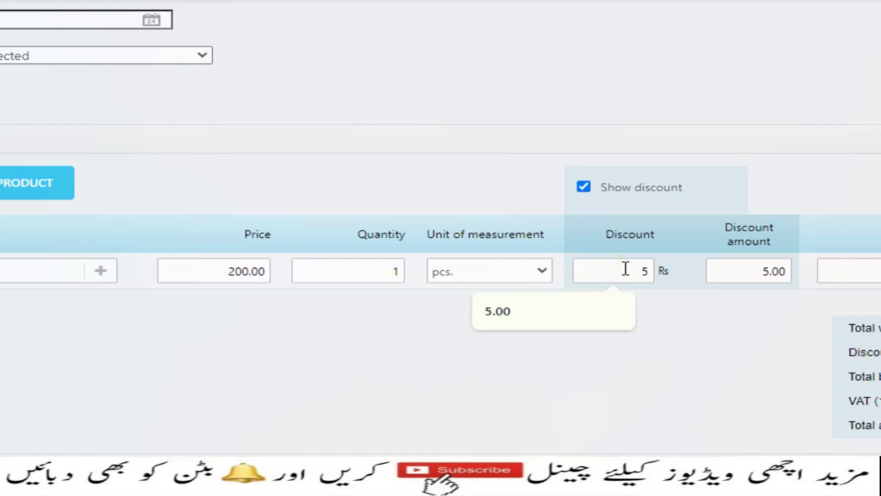
{"action": "left_click", "coordinate": [663, 319]}
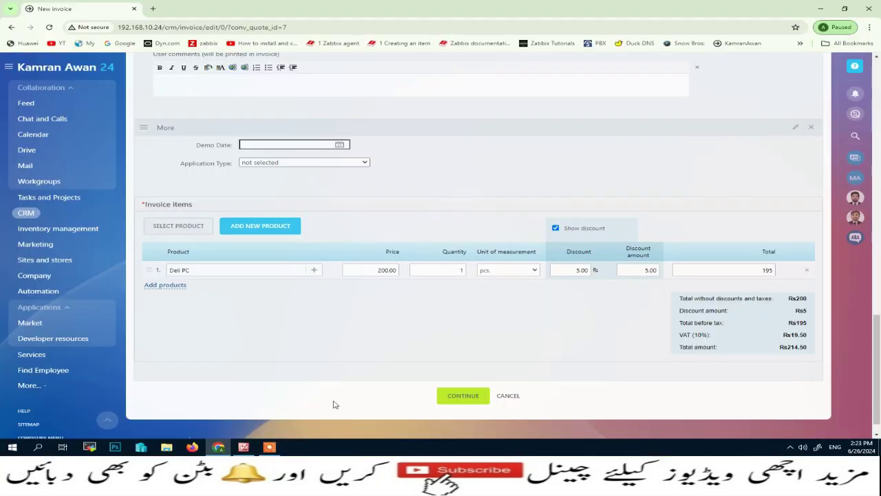
{"action": "left_click", "coordinate": [470, 397]}
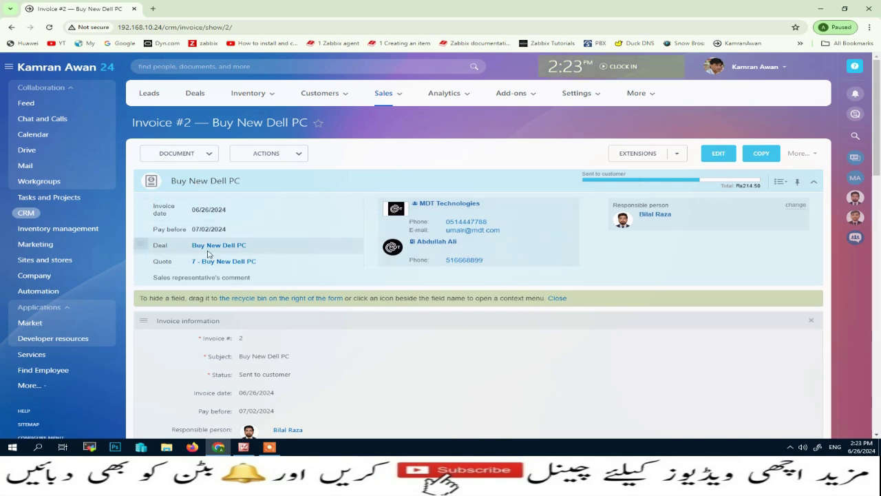
Step: Scroll through saved Invoice #2 to review payer, issuer, the Dell PC line and totals
{"action": "scroll", "coordinate": [225, 228], "scroll_direction": "down", "scroll_amount": 1}
{"action": "scroll", "coordinate": [224, 228], "scroll_direction": "down", "scroll_amount": 2}
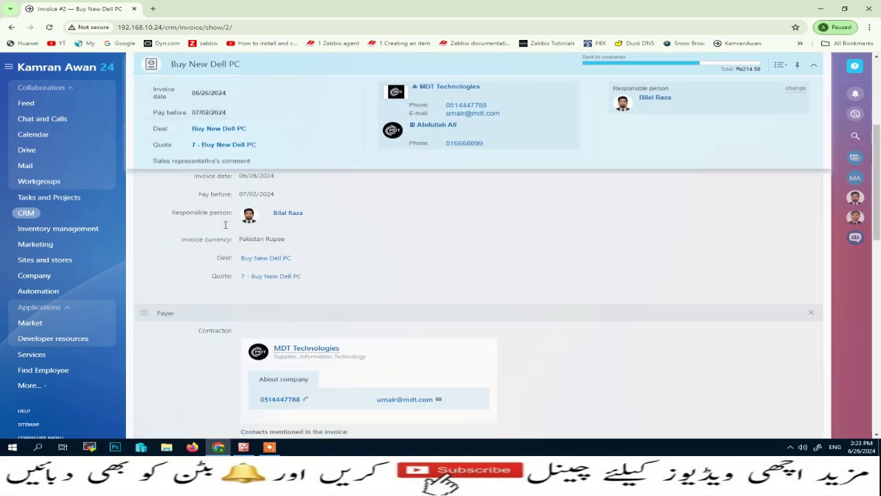
{"action": "scroll", "coordinate": [255, 213], "scroll_direction": "down", "scroll_amount": 1}
{"action": "scroll", "coordinate": [275, 234], "scroll_direction": "down", "scroll_amount": 2}
{"action": "scroll", "coordinate": [286, 252], "scroll_direction": "down", "scroll_amount": 4}
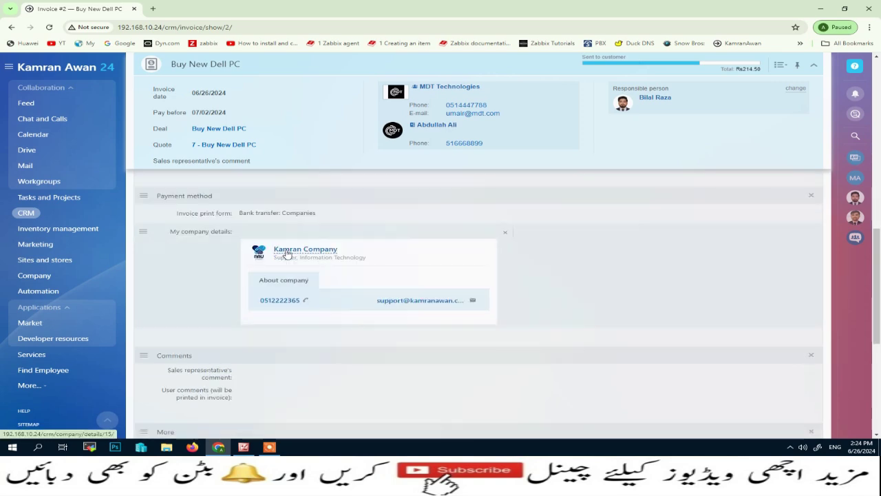
{"action": "scroll", "coordinate": [292, 370], "scroll_direction": "down", "scroll_amount": 2}
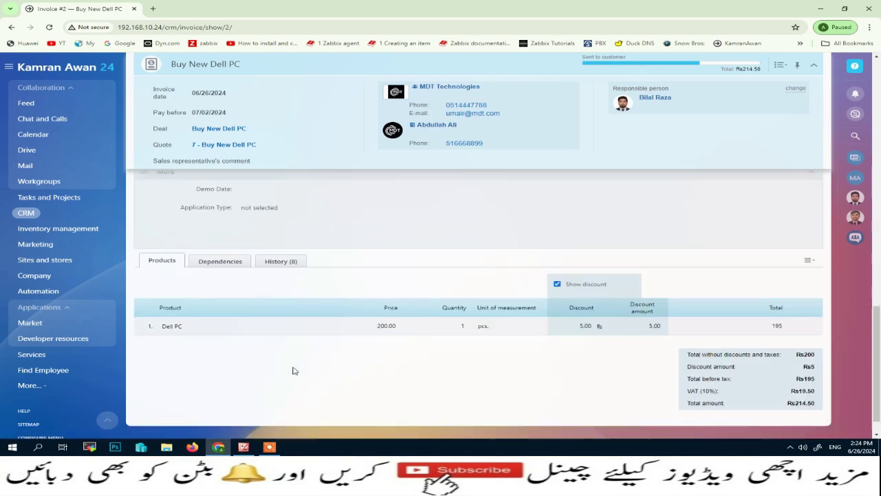
{"action": "scroll", "coordinate": [492, 344], "scroll_direction": "up", "scroll_amount": 10}
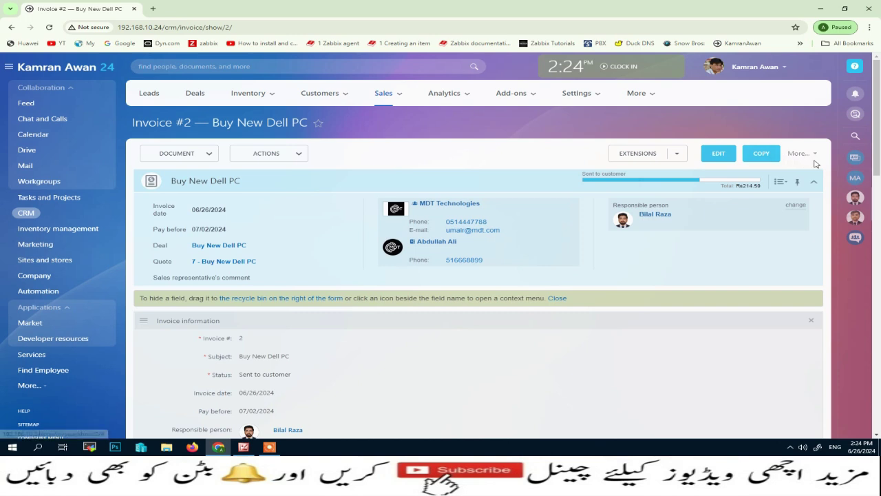
Step: Reopen Invoice #2 for editing, save it unchanged, and list its print, PDF and e-mail options
{"action": "left_click", "coordinate": [817, 156]}
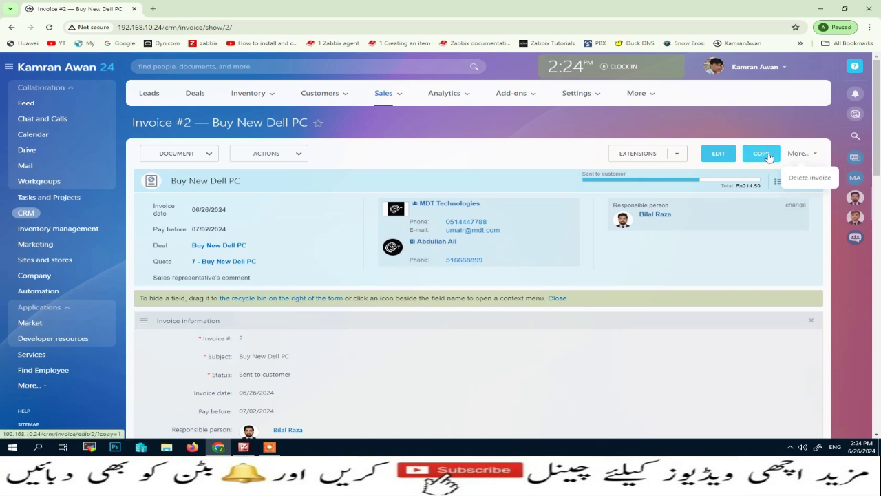
{"action": "left_click", "coordinate": [717, 157]}
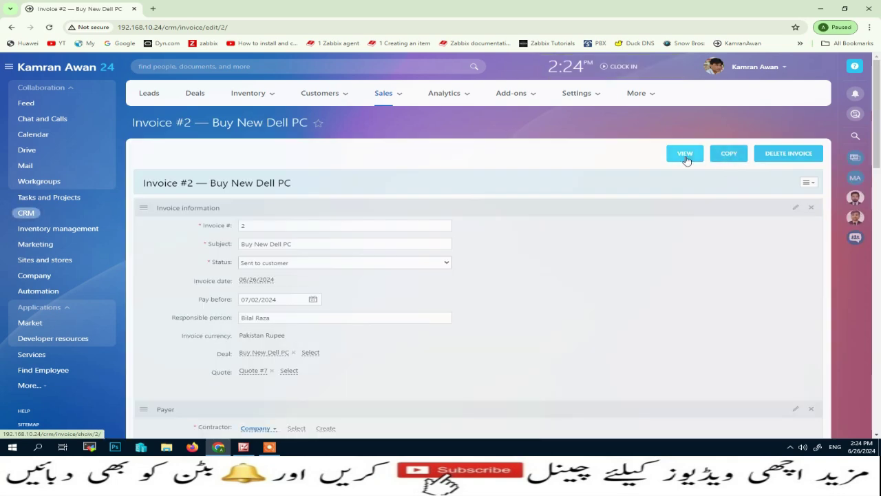
{"action": "scroll", "coordinate": [460, 219], "scroll_direction": "down", "scroll_amount": 15}
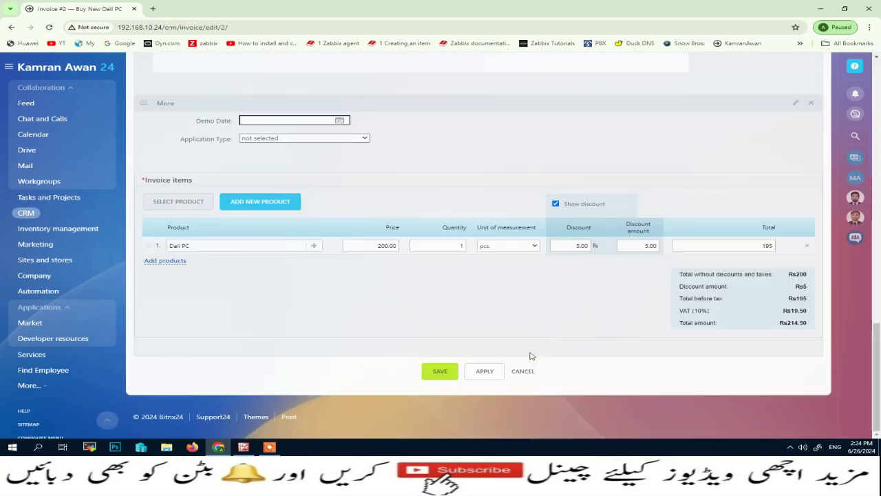
{"action": "left_click", "coordinate": [432, 373]}
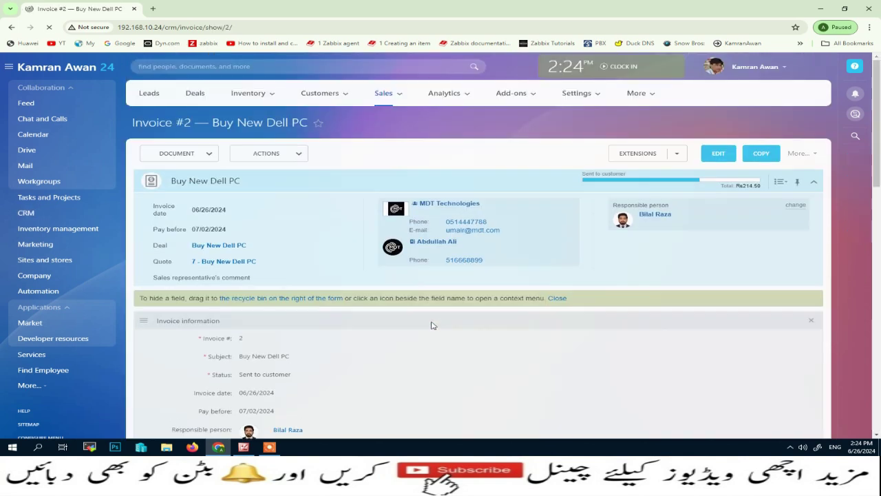
{"action": "left_click", "coordinate": [304, 156]}
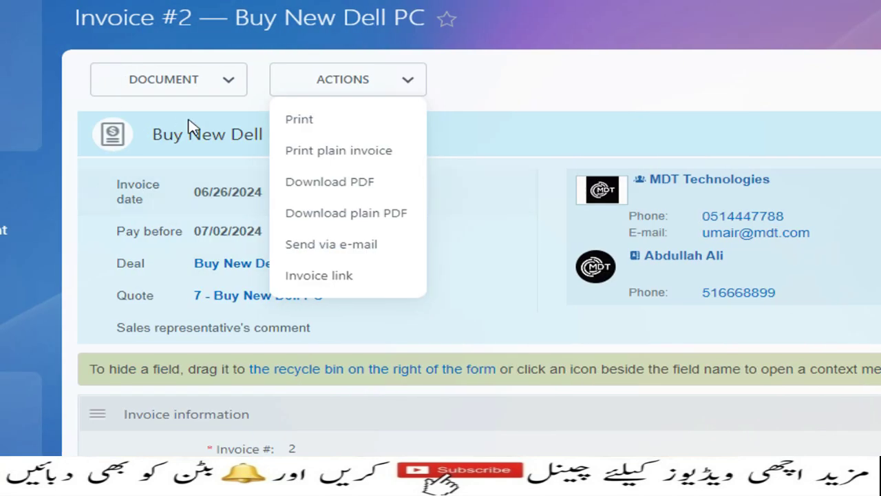
Step: Check the Document and Actions lists on Invoice #2, then bring up the Sales menu
{"action": "left_click", "coordinate": [73, 82]}
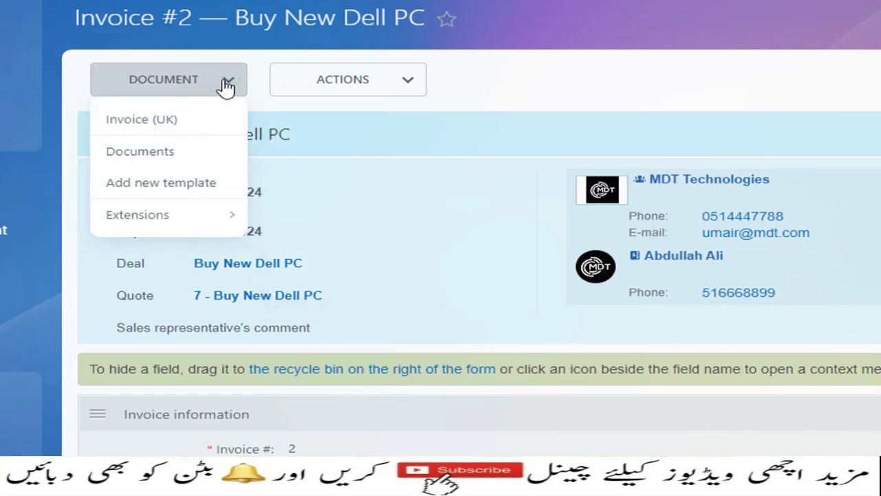
{"action": "left_click", "coordinate": [521, 69]}
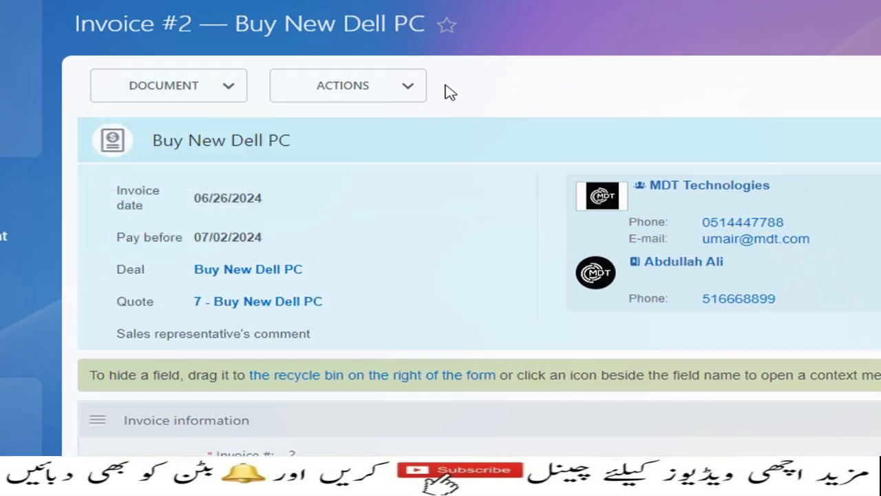
{"action": "left_click", "coordinate": [410, 91]}
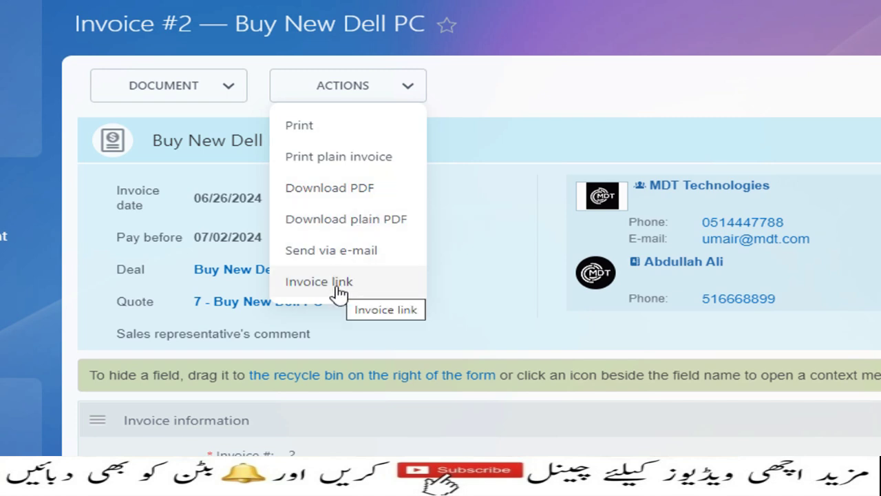
{"action": "left_click", "coordinate": [580, 136]}
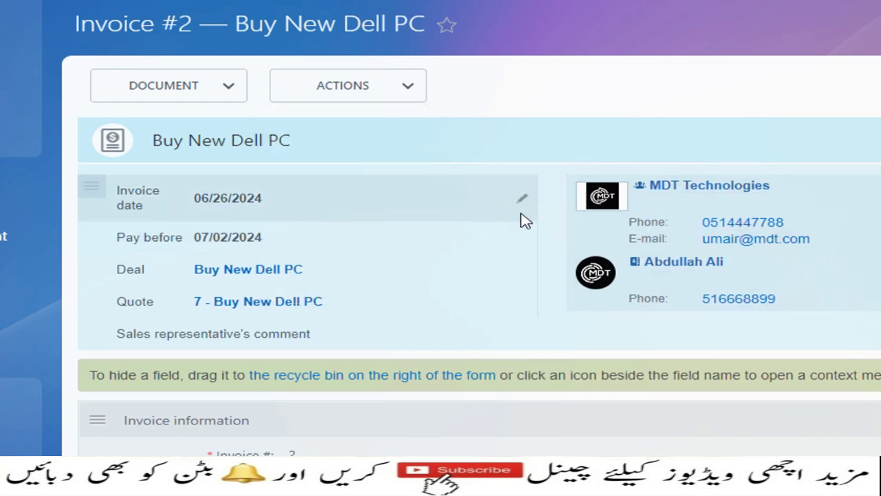
{"action": "left_click", "coordinate": [395, 98]}
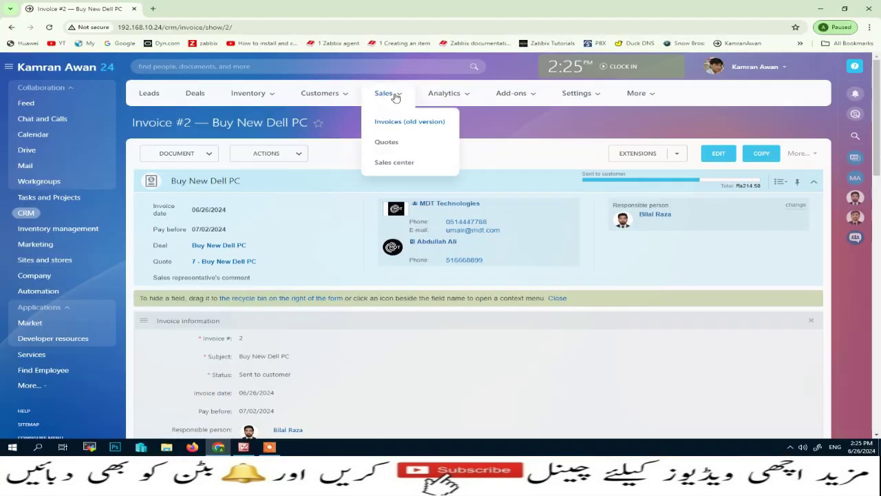
Step: On the Quotes board, move one Buy New Dell PC quote to Sent to client and delete the duplicate
{"action": "left_click", "coordinate": [387, 145]}
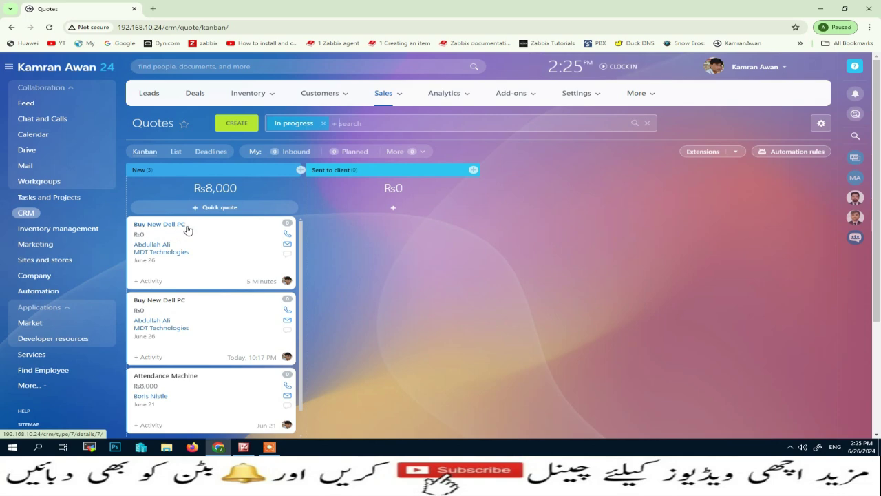
{"action": "left_click_drag", "start_coordinate": [209, 240], "coordinate": [366, 221]}
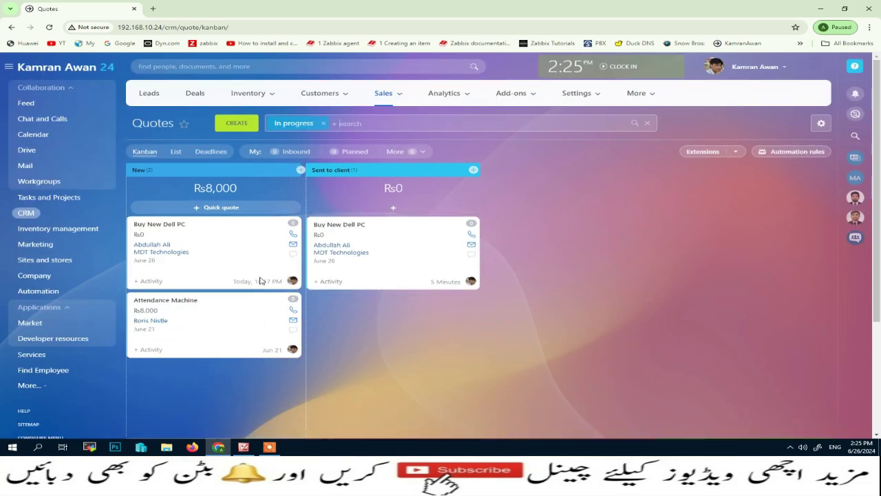
{"action": "left_click", "coordinate": [294, 227]}
{"action": "left_click", "coordinate": [226, 127]}
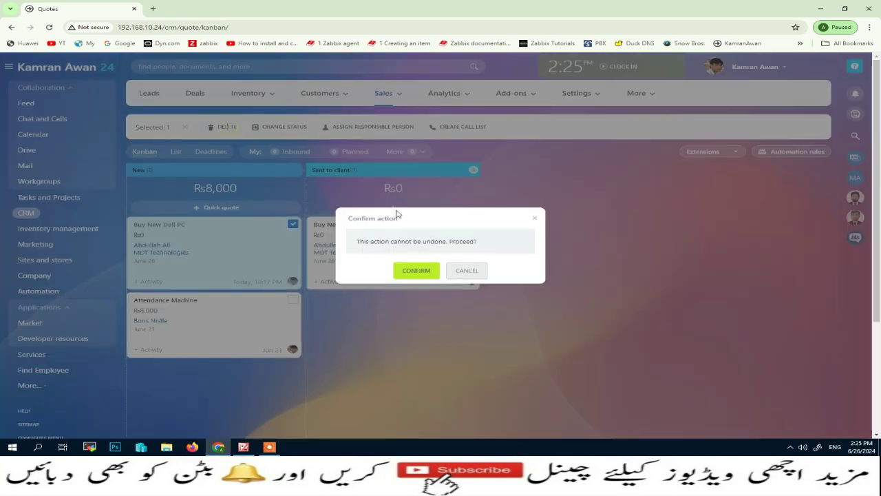
{"action": "left_click", "coordinate": [413, 271]}
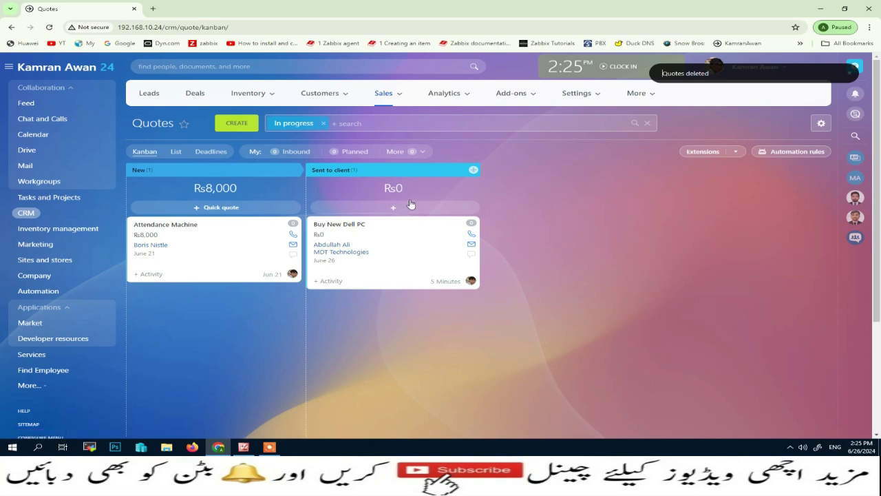
Step: Review the client contact and quote details, then return to the Deals list
{"action": "left_click", "coordinate": [342, 246]}
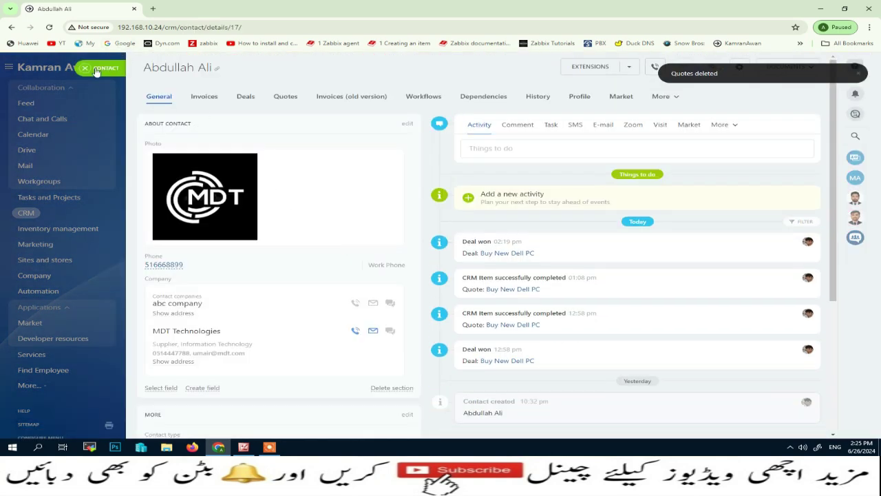
{"action": "left_click", "coordinate": [95, 69]}
{"action": "left_click", "coordinate": [355, 227]}
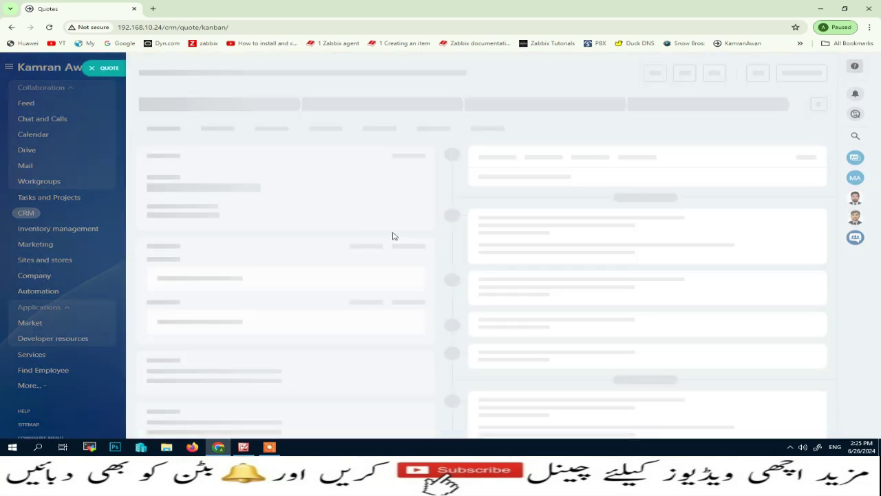
{"action": "left_click", "coordinate": [91, 68]}
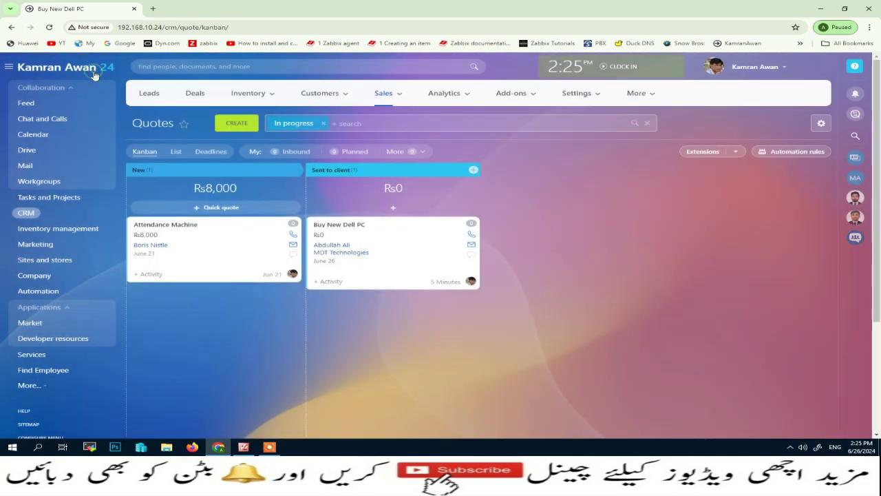
{"action": "left_click", "coordinate": [389, 123]}
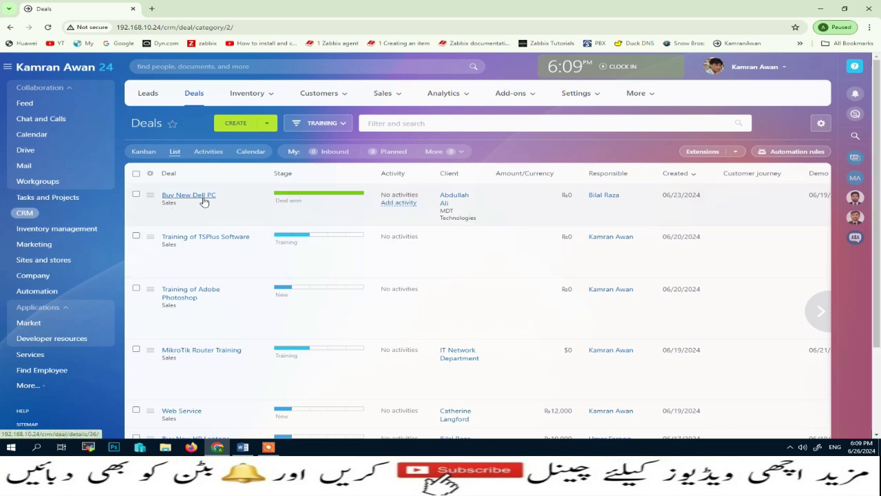
Step: Open the Buy New Dell PC deal and show its list of five deal document templates
{"action": "left_click", "coordinate": [201, 197]}
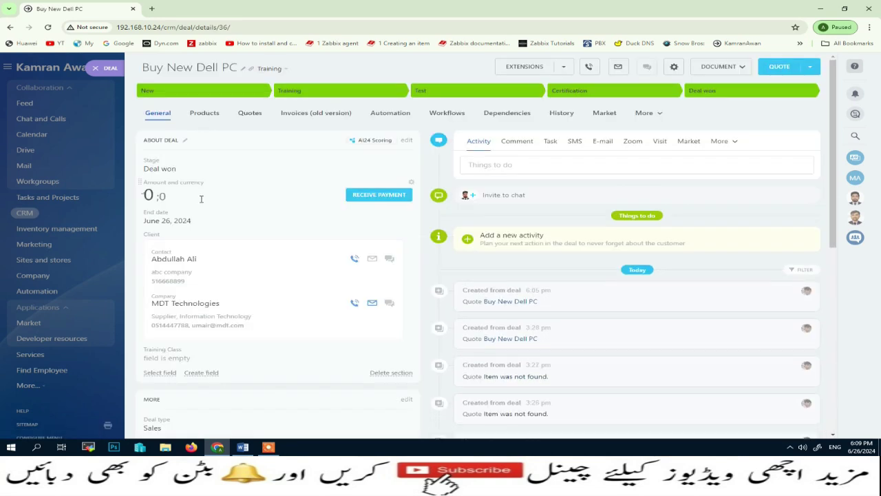
{"action": "left_click", "coordinate": [748, 70]}
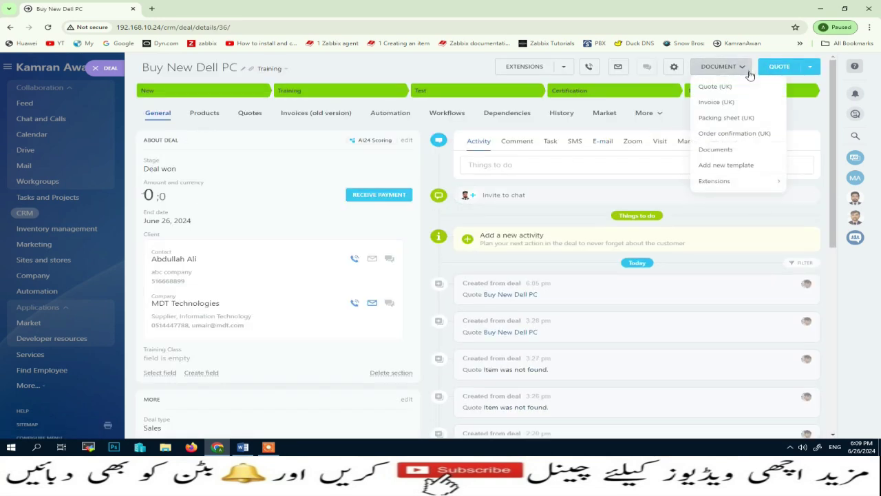
{"action": "left_click", "coordinate": [712, 154]}
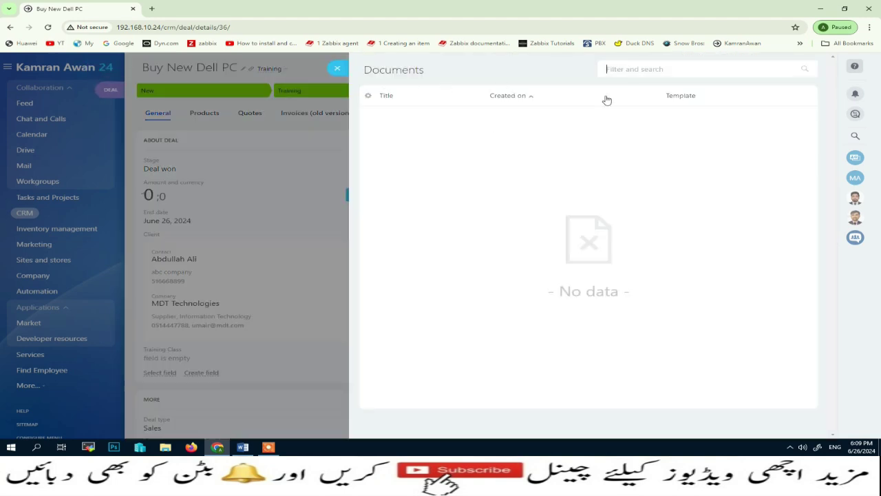
{"action": "left_click", "coordinate": [337, 68]}
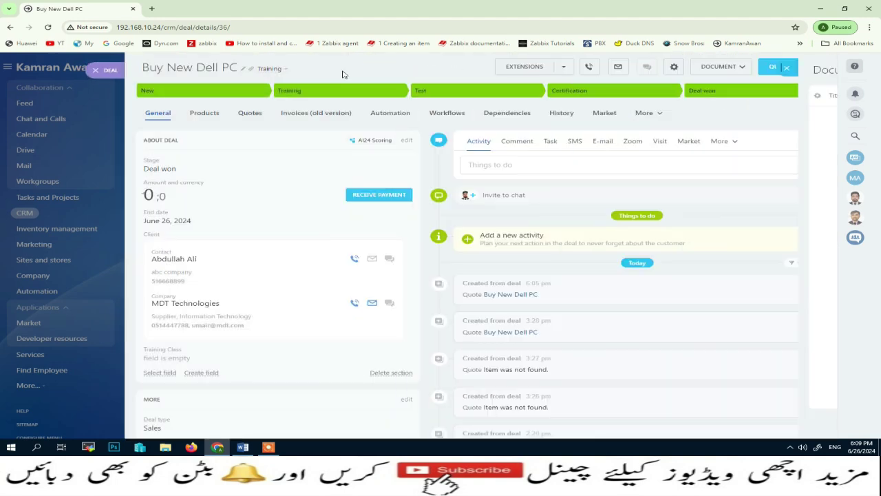
{"action": "left_click", "coordinate": [746, 71]}
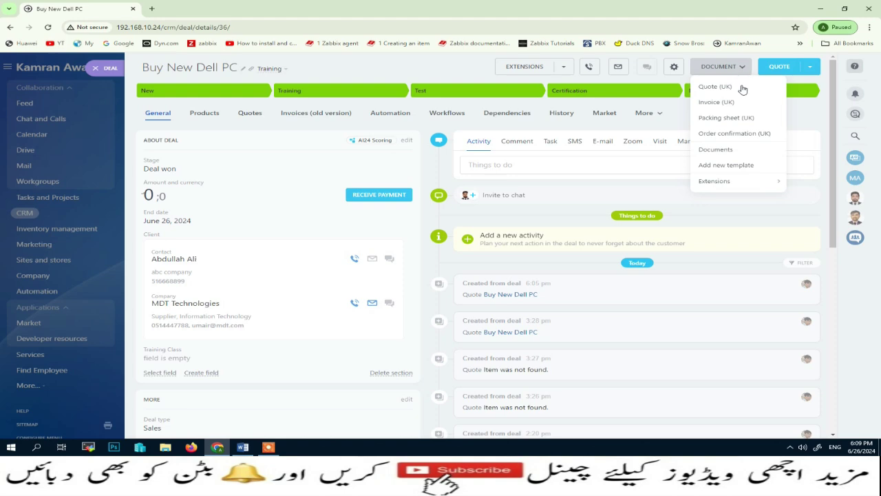
{"action": "left_click", "coordinate": [713, 166]}
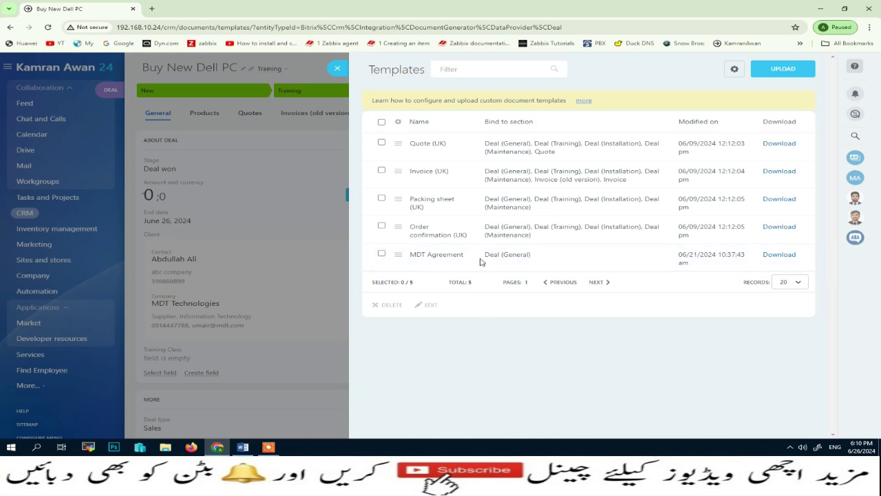
{"action": "left_click", "coordinate": [240, 451]}
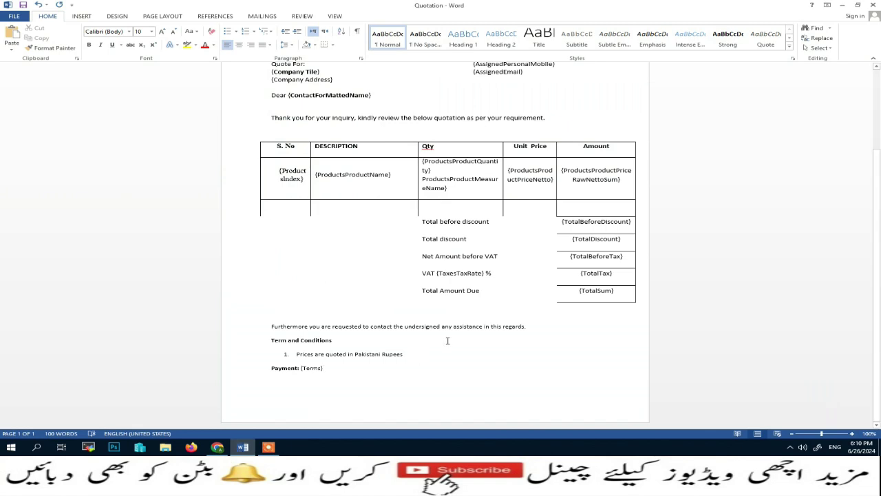
{"action": "scroll", "coordinate": [448, 336], "scroll_direction": "up", "scroll_amount": 3}
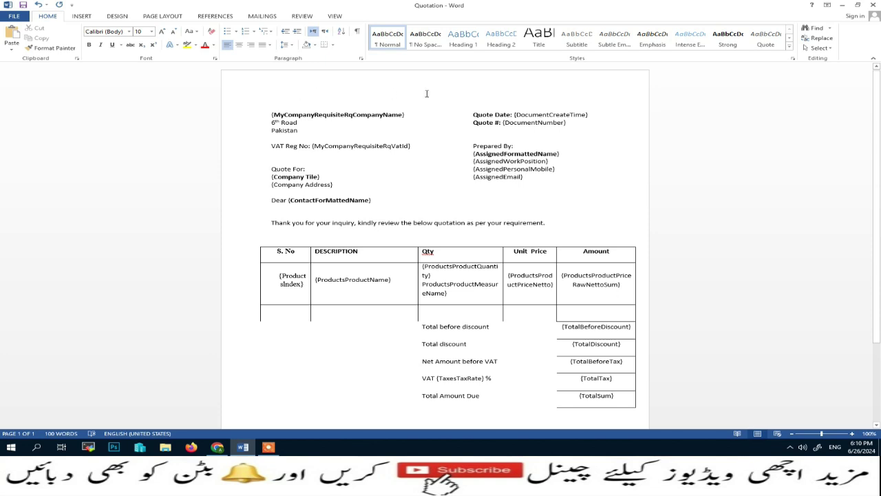
{"action": "scroll", "coordinate": [348, 329], "scroll_direction": "down", "scroll_amount": 1}
{"action": "scroll", "coordinate": [348, 332], "scroll_direction": "up", "scroll_amount": 1}
{"action": "left_click_drag", "start_coordinate": [271, 117], "coordinate": [372, 117]}
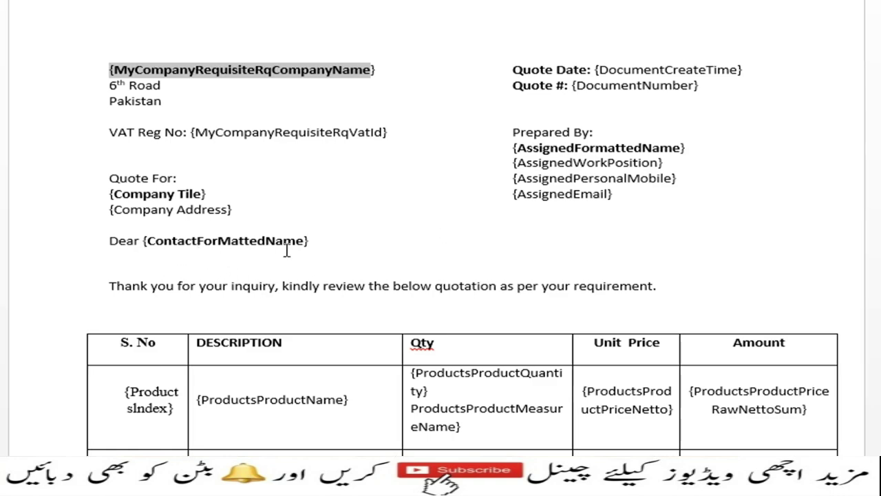
{"action": "scroll", "coordinate": [226, 404], "scroll_direction": "down", "scroll_amount": 2}
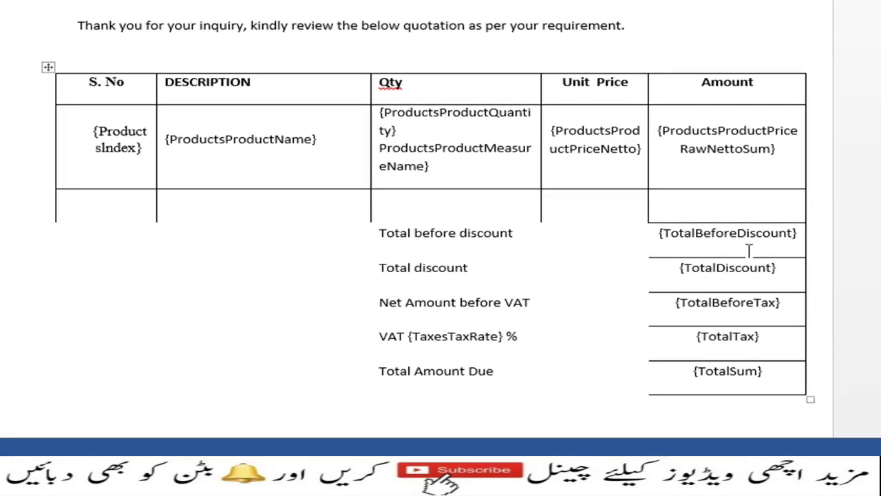
{"action": "scroll", "coordinate": [732, 249], "scroll_direction": "down", "scroll_amount": 4}
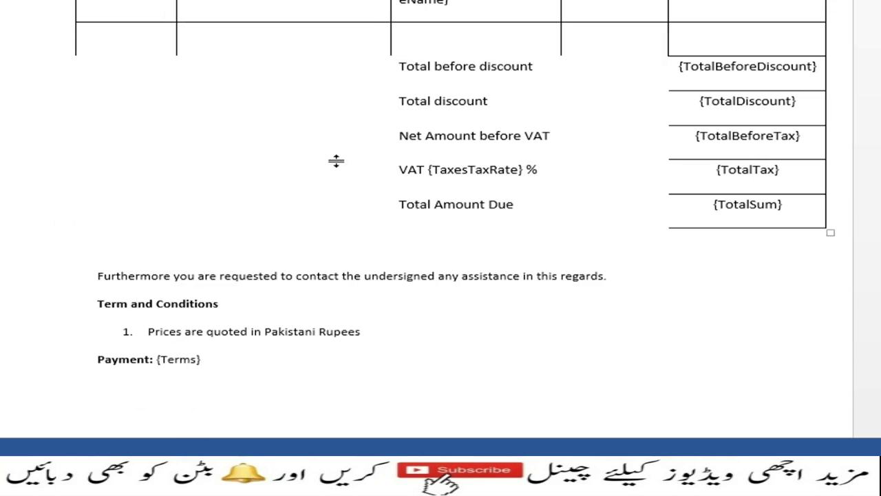
{"action": "scroll", "coordinate": [335, 161], "scroll_direction": "up", "scroll_amount": 4}
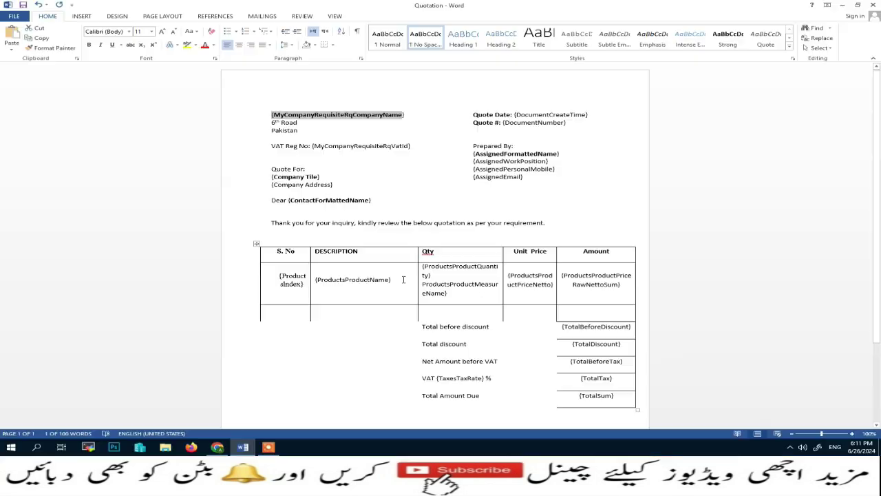
{"action": "left_click", "coordinate": [429, 122]}
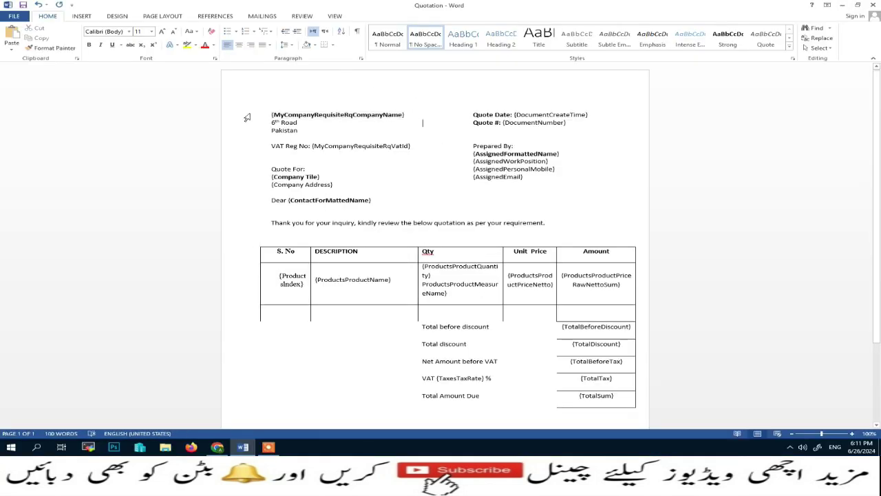
{"action": "left_click", "coordinate": [221, 448]}
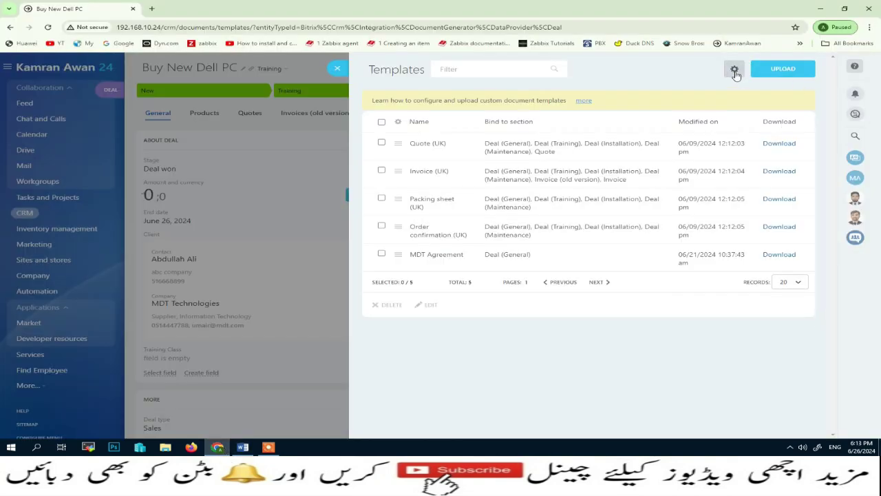
Step: Open the template's field code list and filter it by 'mycompany'
{"action": "left_click", "coordinate": [735, 71]}
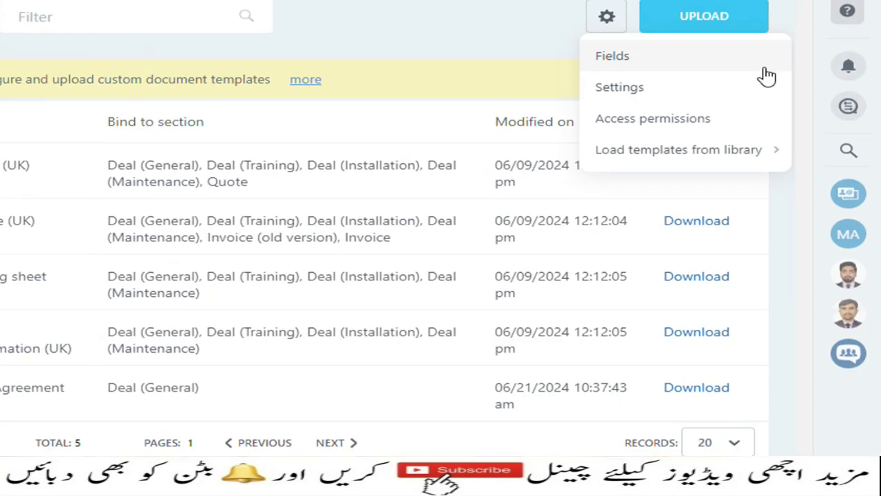
{"action": "left_click", "coordinate": [655, 62]}
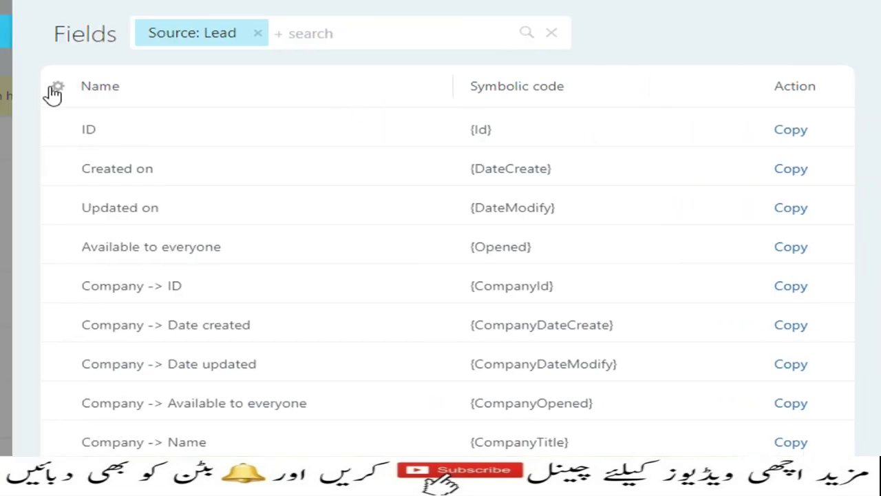
{"action": "left_click", "coordinate": [349, 33]}
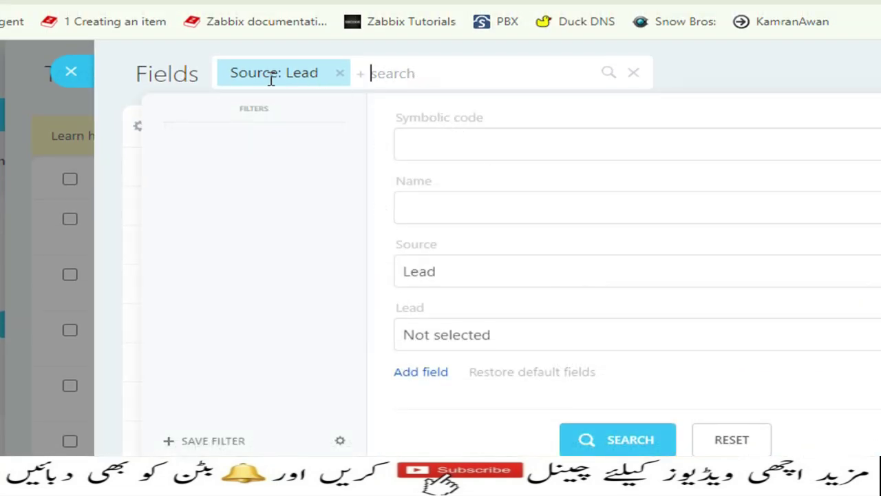
{"action": "key", "text": "Escape"}
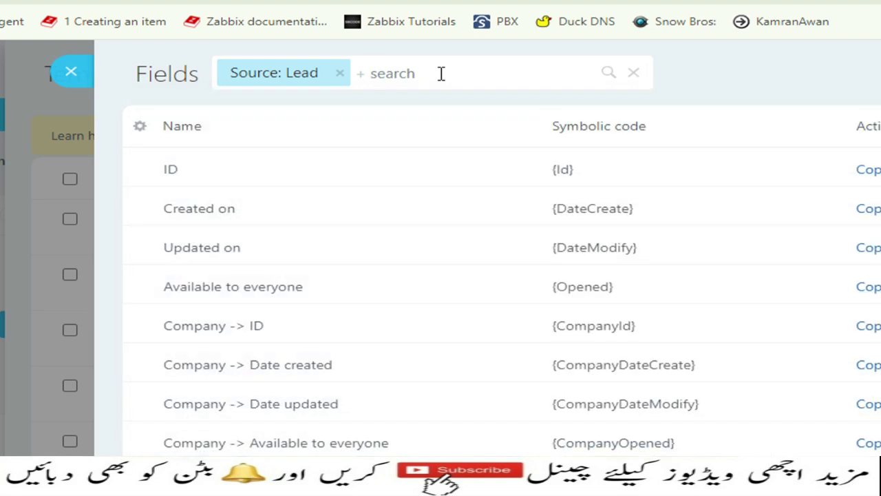
{"action": "type", "text": "mycomp"}
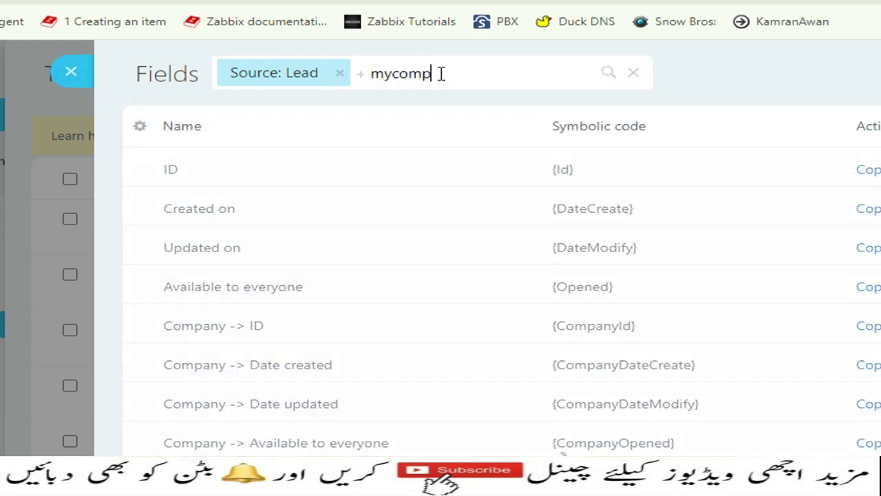
{"action": "type", "text": "any"}
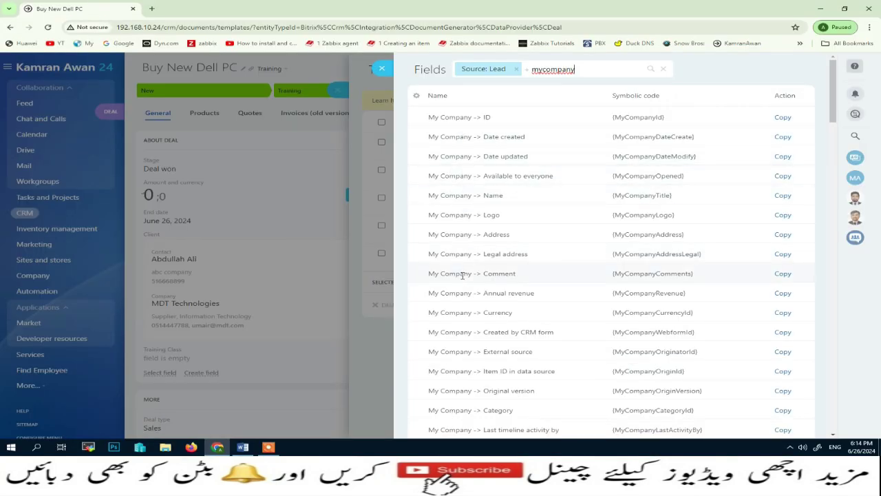
Step: Copy the {MyCompanyRequisiteRqCompanyName} code and return to the Word Quotation document
{"action": "scroll", "coordinate": [521, 250], "scroll_direction": "down", "scroll_amount": 9}
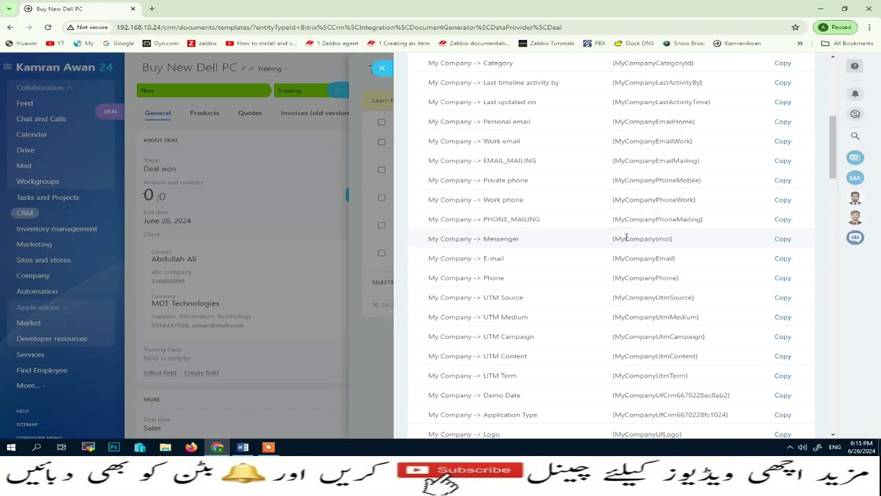
{"action": "scroll", "coordinate": [626, 236], "scroll_direction": "down", "scroll_amount": 3}
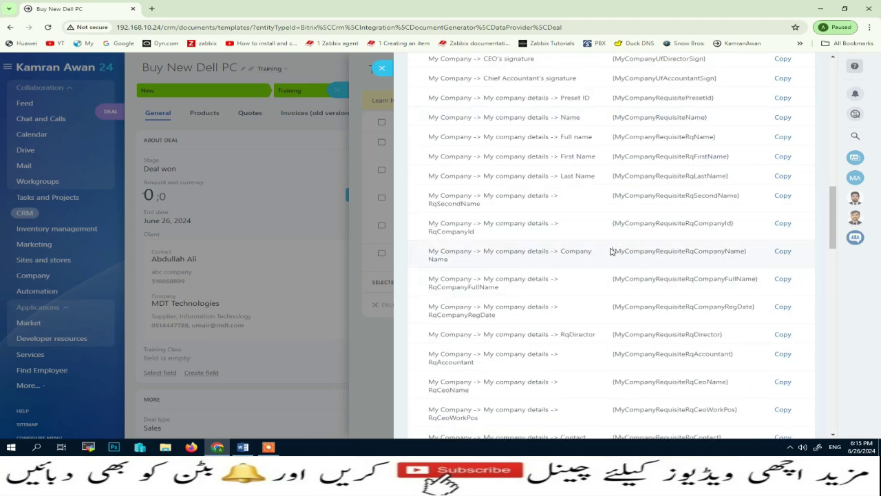
{"action": "left_click_drag", "start_coordinate": [610, 251], "coordinate": [749, 250]}
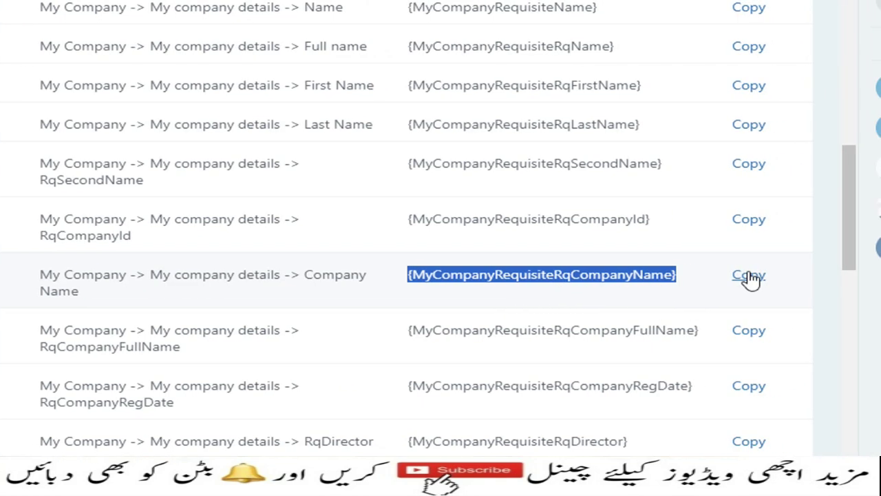
{"action": "left_click", "coordinate": [750, 278]}
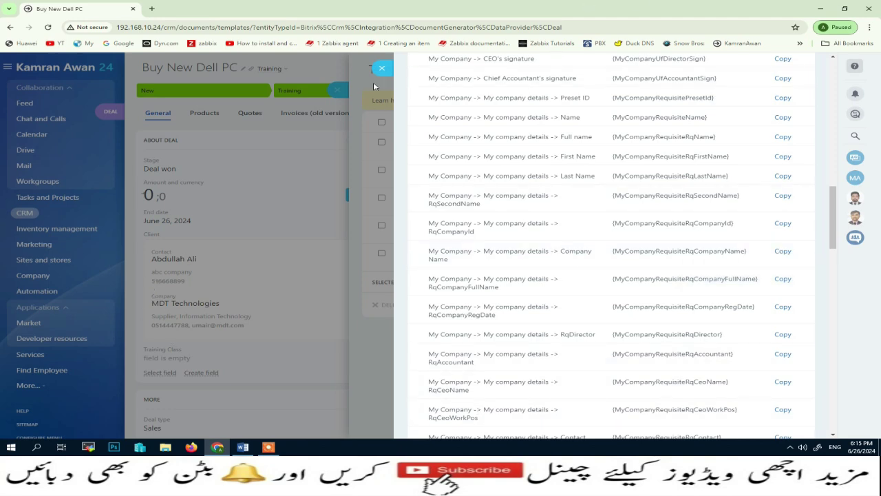
{"action": "left_click", "coordinate": [242, 447]}
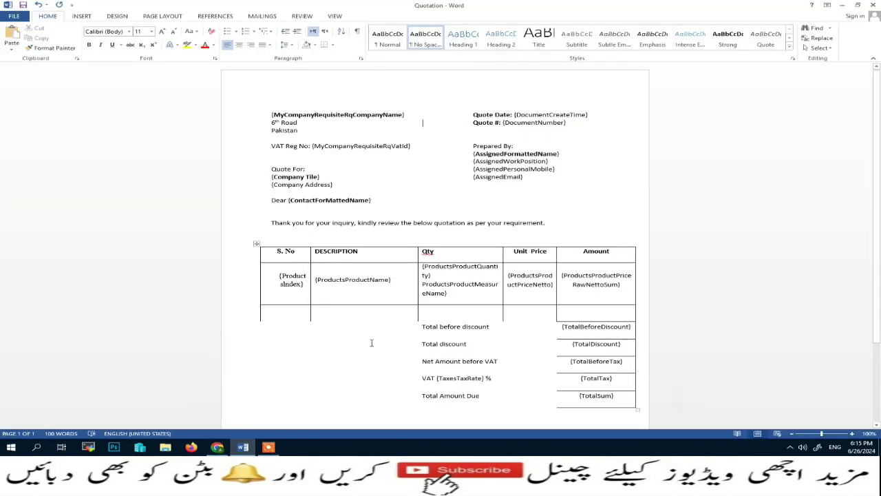
{"action": "scroll", "coordinate": [385, 406], "scroll_direction": "down", "scroll_amount": 3}
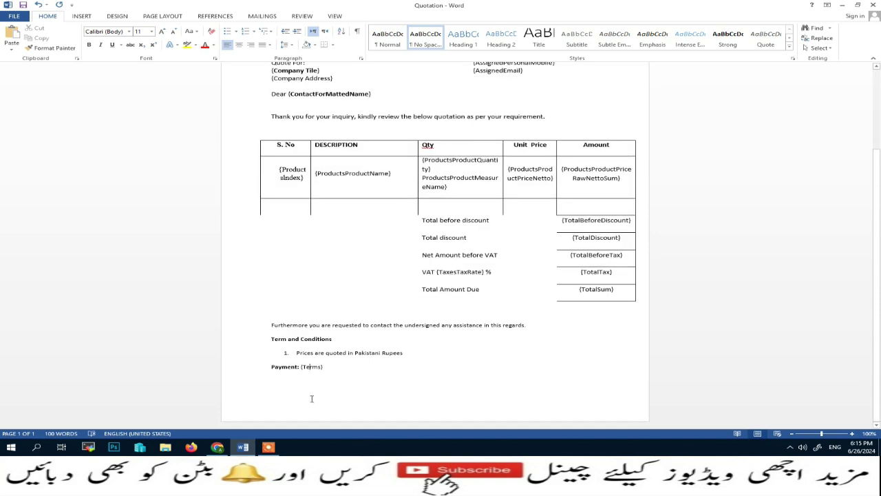
{"action": "left_click", "coordinate": [308, 366]}
{"action": "key", "text": "ctrl+Return"}
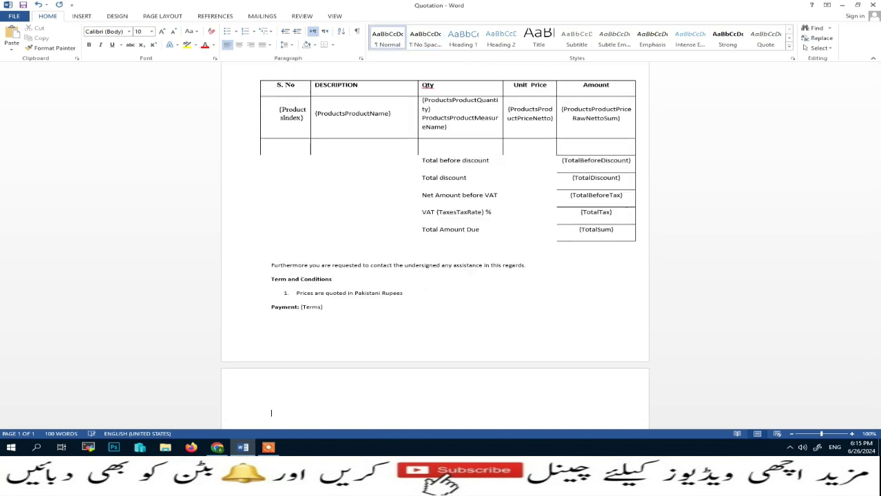
{"action": "key", "text": "ctrl+v"}
{"action": "scroll", "coordinate": [338, 370], "scroll_direction": "down", "scroll_amount": 1}
{"action": "left_click", "coordinate": [279, 371]}
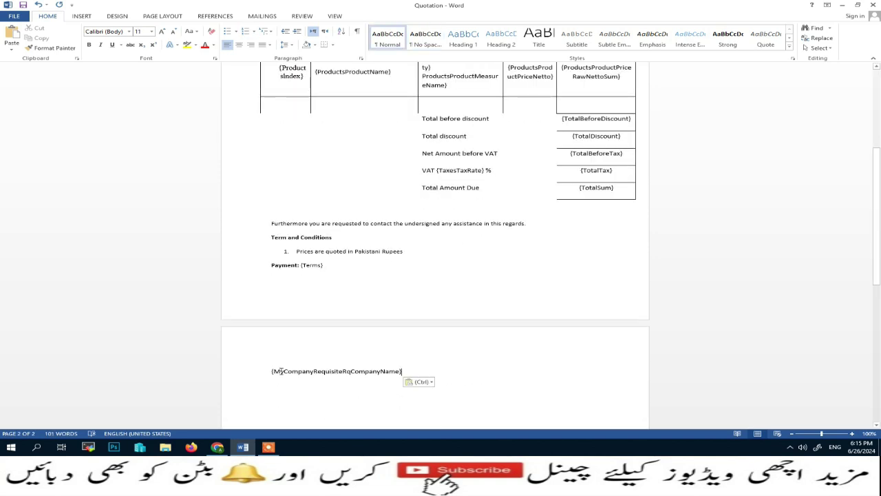
{"action": "left_click", "coordinate": [406, 371], "text": "shift"}
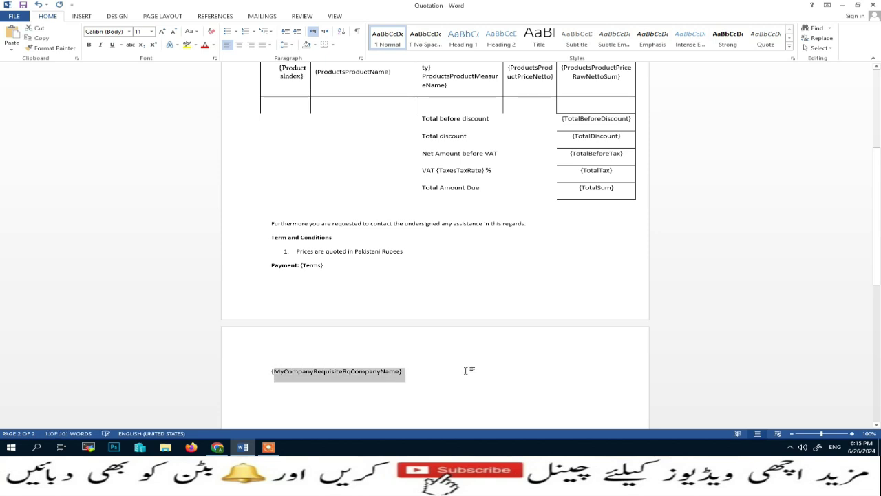
{"action": "key", "text": "Delete"}
{"action": "key", "text": "BackSpace"}
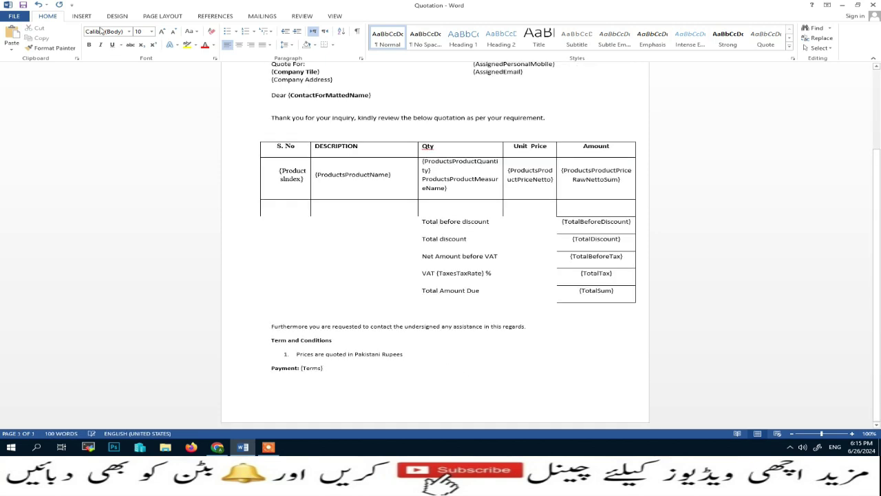
{"action": "key", "text": "ctrl+s"}
{"action": "scroll", "coordinate": [509, 280], "scroll_direction": "up", "scroll_amount": 2}
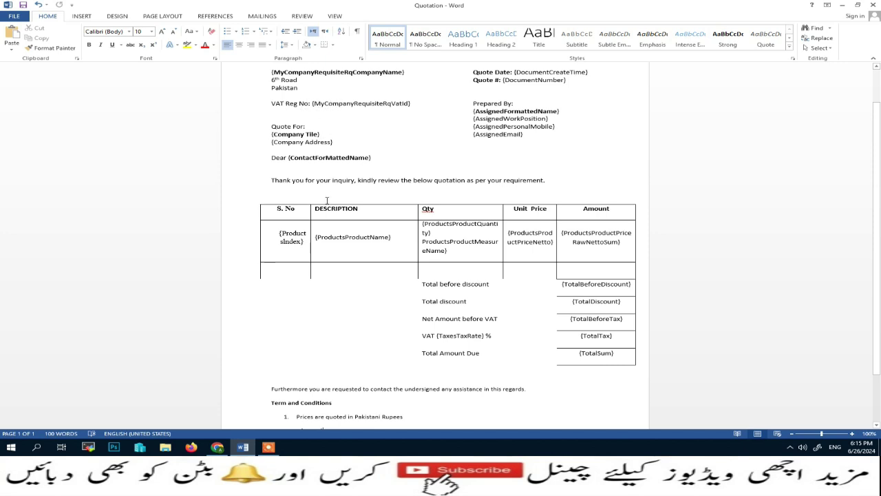
Step: Go to CRM settings, then My Company Details, and open the company record for editing
{"action": "left_click", "coordinate": [218, 447]}
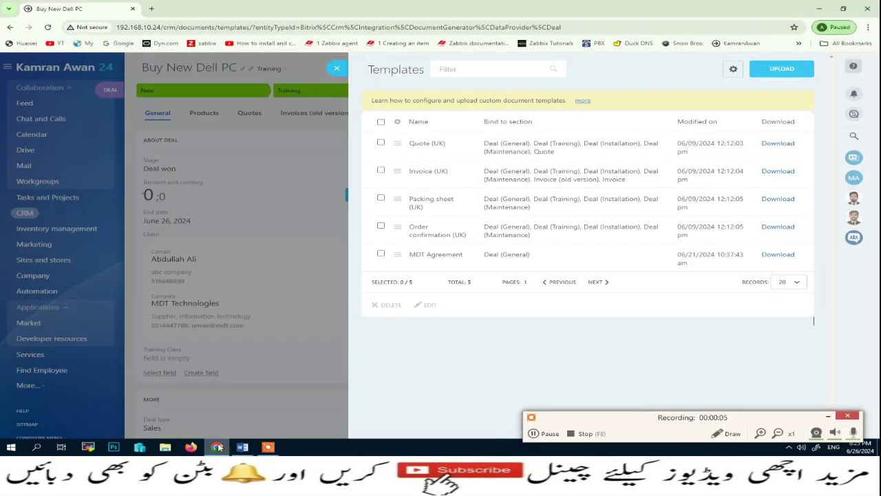
{"action": "left_click", "coordinate": [336, 67]}
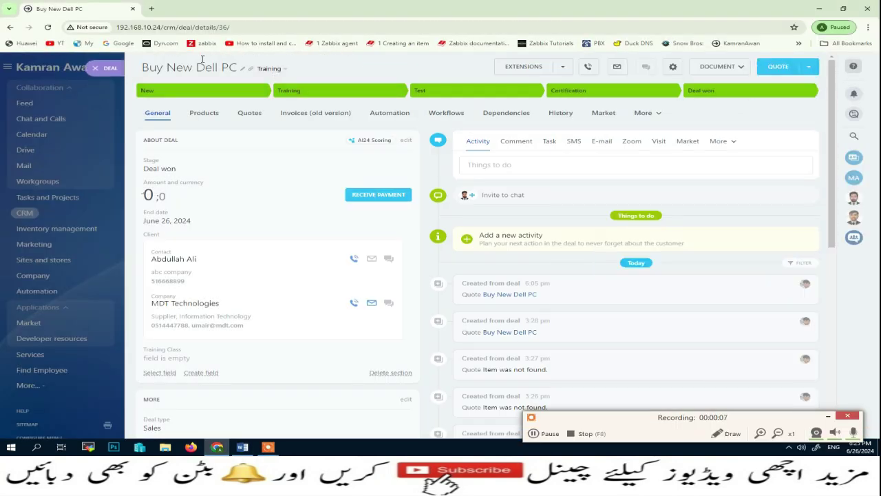
{"action": "left_click", "coordinate": [96, 67]}
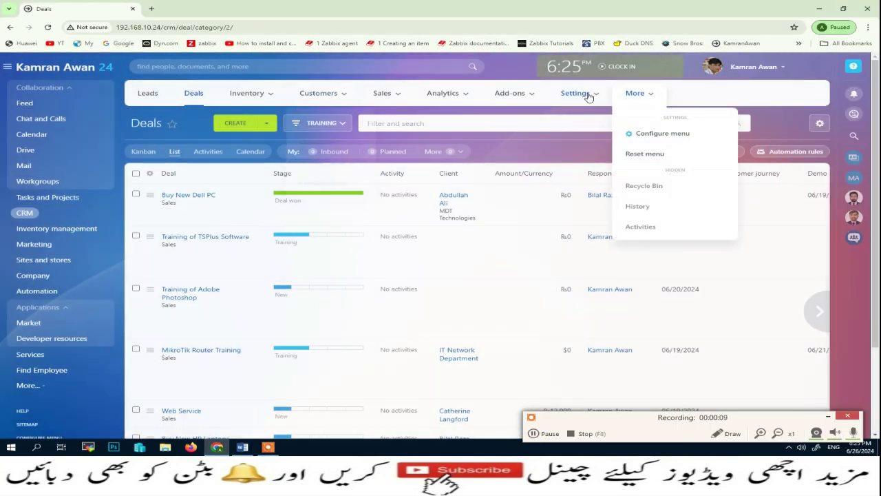
{"action": "mouse_move", "coordinate": [588, 97]}
{"action": "left_click", "coordinate": [578, 127]}
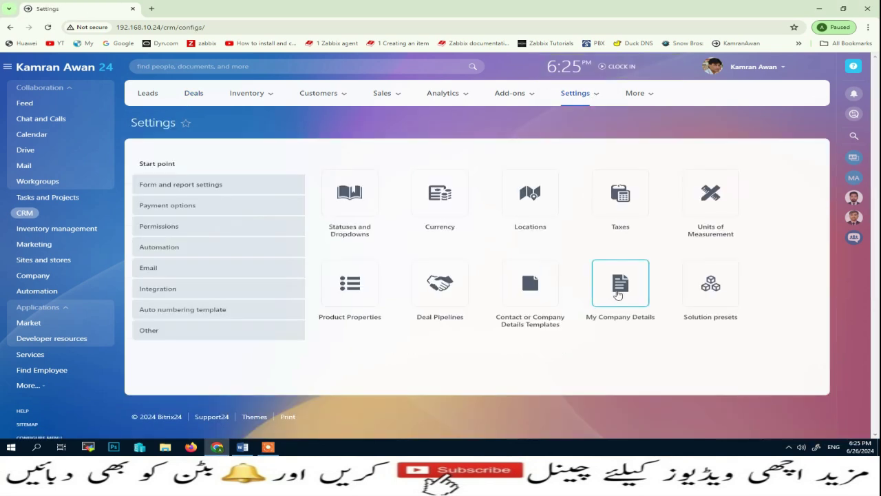
{"action": "left_click", "coordinate": [619, 294]}
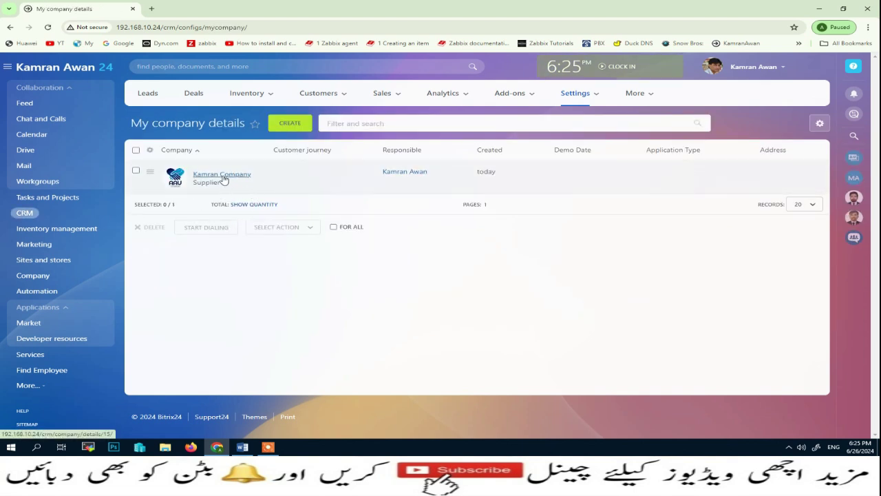
{"action": "left_click", "coordinate": [148, 172]}
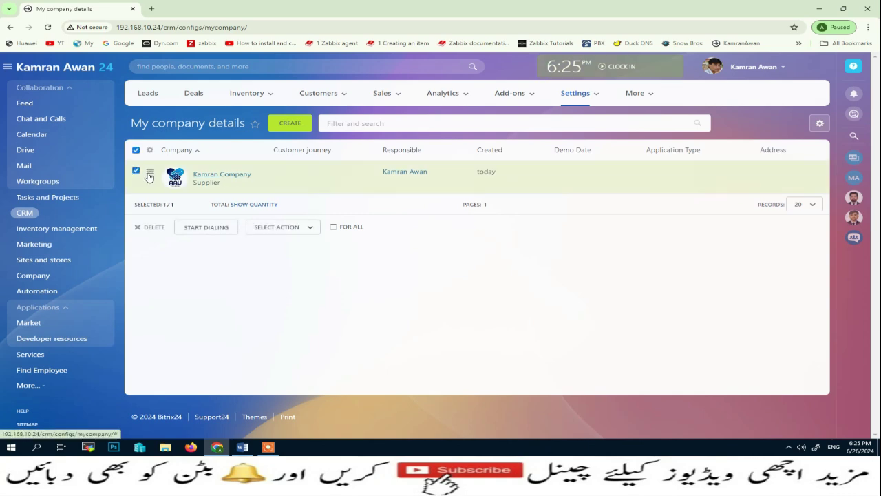
{"action": "left_click", "coordinate": [176, 188]}
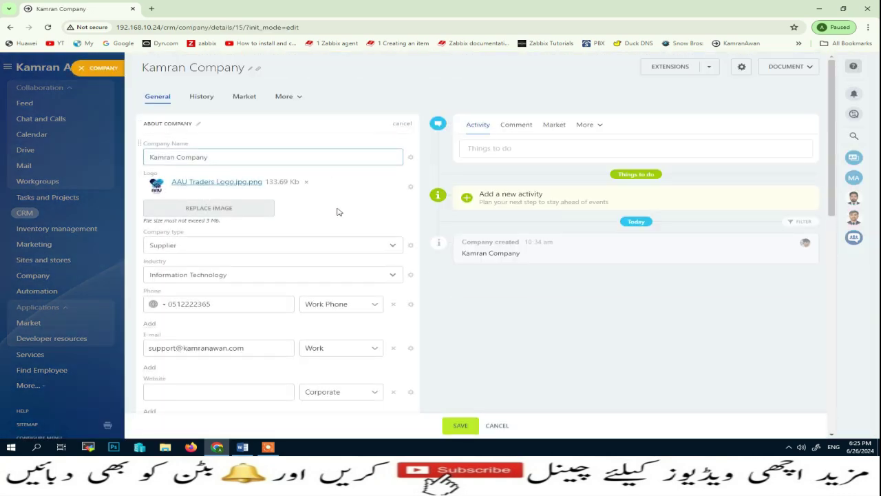
Step: Add Company-type bank details to the company record and fill in its Company Name
{"action": "scroll", "coordinate": [338, 211], "scroll_direction": "down", "scroll_amount": 2}
{"action": "scroll", "coordinate": [338, 213], "scroll_direction": "down", "scroll_amount": 1}
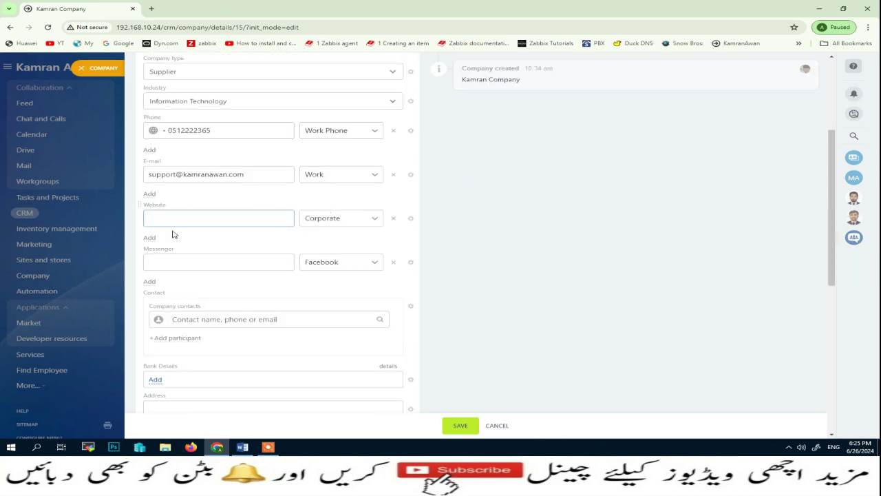
{"action": "scroll", "coordinate": [180, 297], "scroll_direction": "down", "scroll_amount": 1}
{"action": "scroll", "coordinate": [158, 327], "scroll_direction": "down", "scroll_amount": 1}
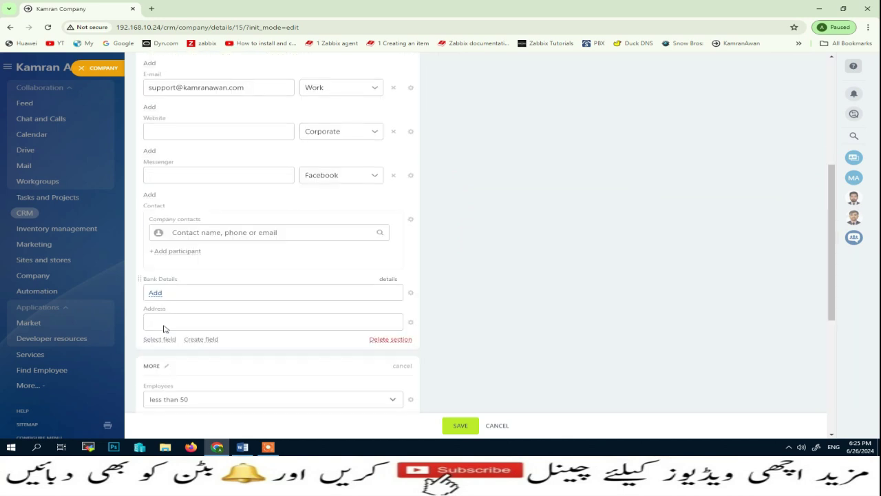
{"action": "left_click", "coordinate": [167, 323]}
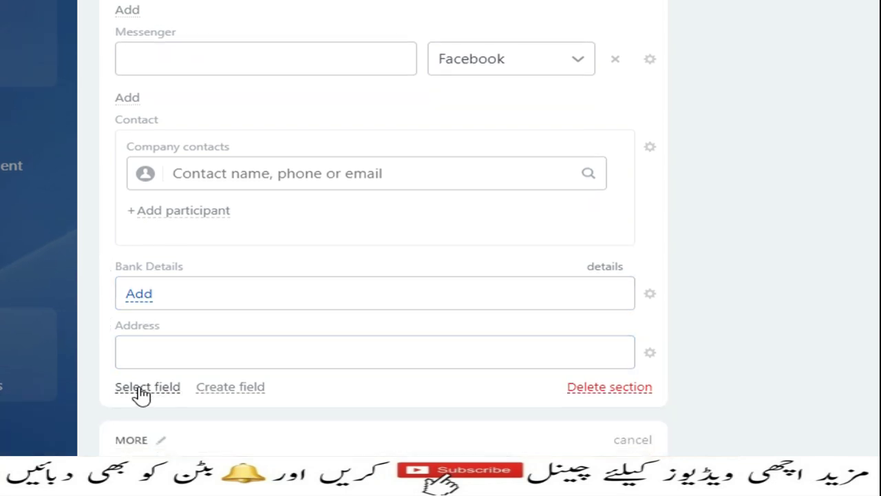
{"action": "left_click", "coordinate": [143, 296]}
{"action": "left_click", "coordinate": [165, 329]}
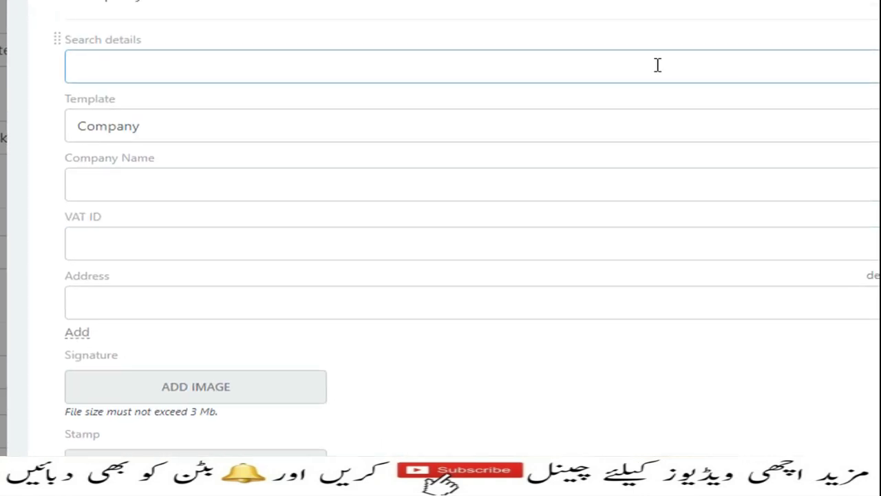
{"action": "left_click", "coordinate": [235, 187]}
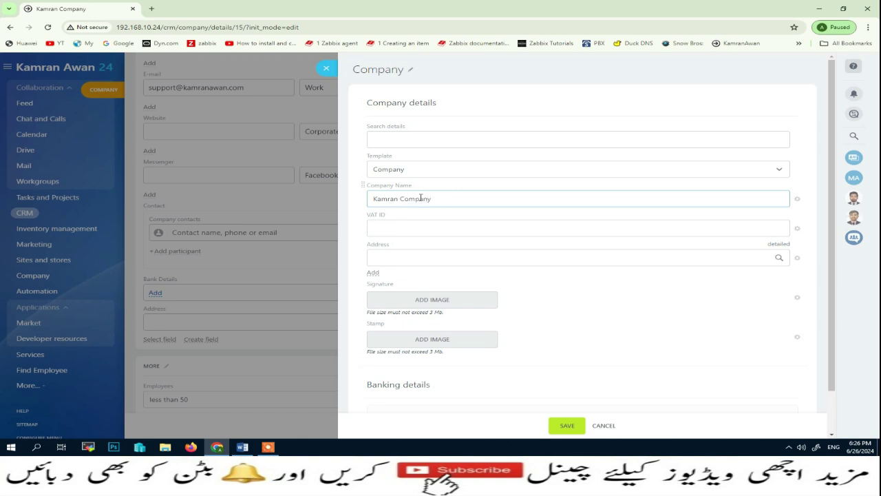
Step: Enter the VAT ID and delivery address, and copy that address into Street address
{"action": "left_click", "coordinate": [402, 227]}
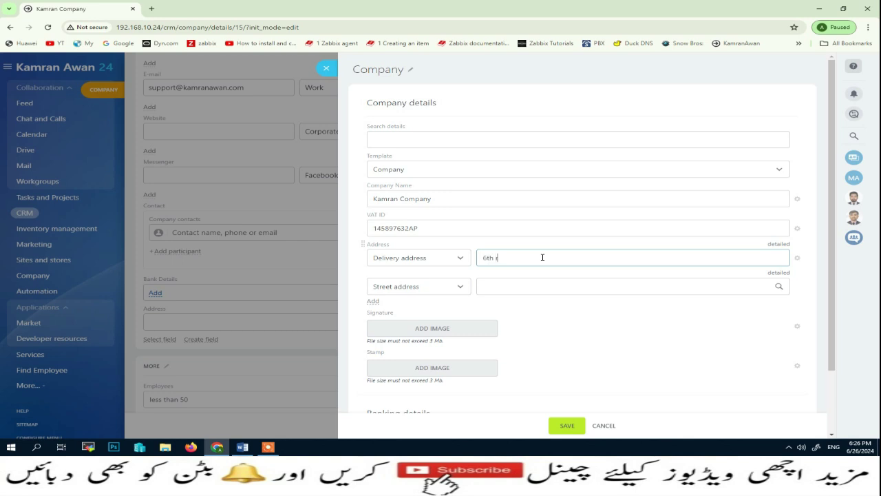
{"action": "type", "text": "Road Pakistan"}
{"action": "left_click_drag", "start_coordinate": [558, 260], "coordinate": [468, 262]}
{"action": "key", "text": "ctrl+c"}
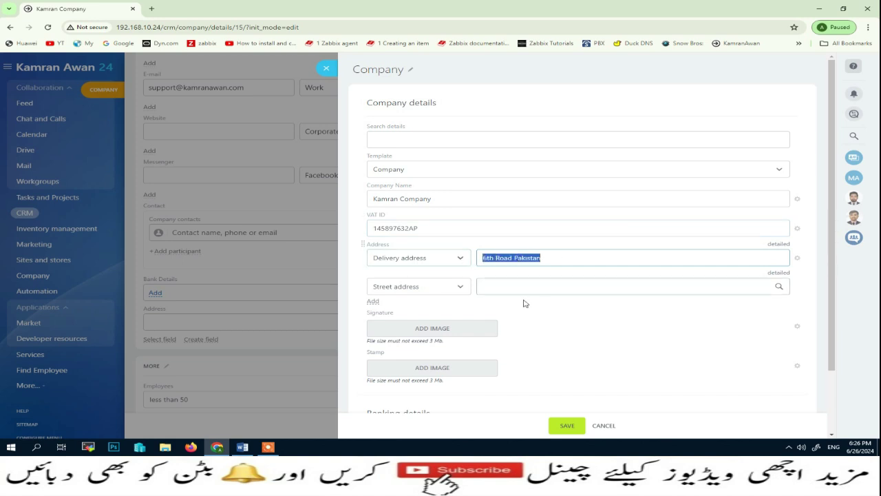
{"action": "left_click", "coordinate": [515, 289]}
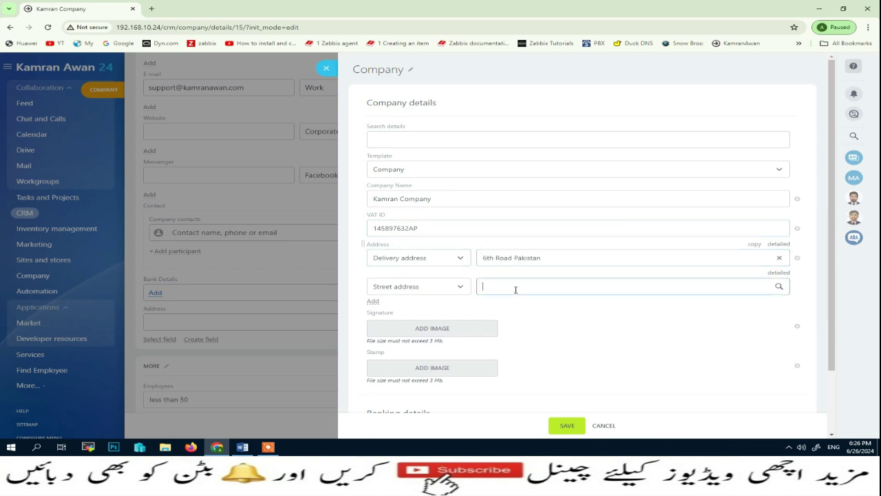
{"action": "key", "text": "ctrl+v"}
{"action": "scroll", "coordinate": [595, 311], "scroll_direction": "down", "scroll_amount": 1}
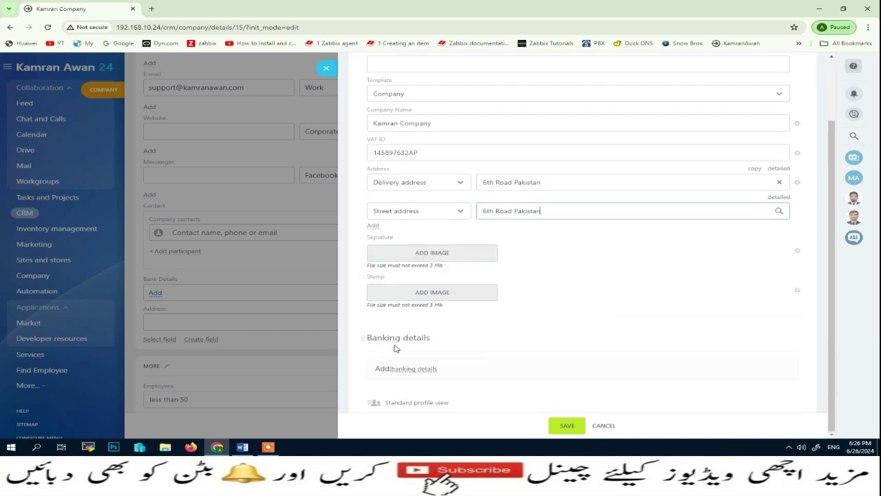
Step: Add a banking block for ABC Bank with the account holder, account number and IBAN
{"action": "left_click", "coordinate": [415, 373]}
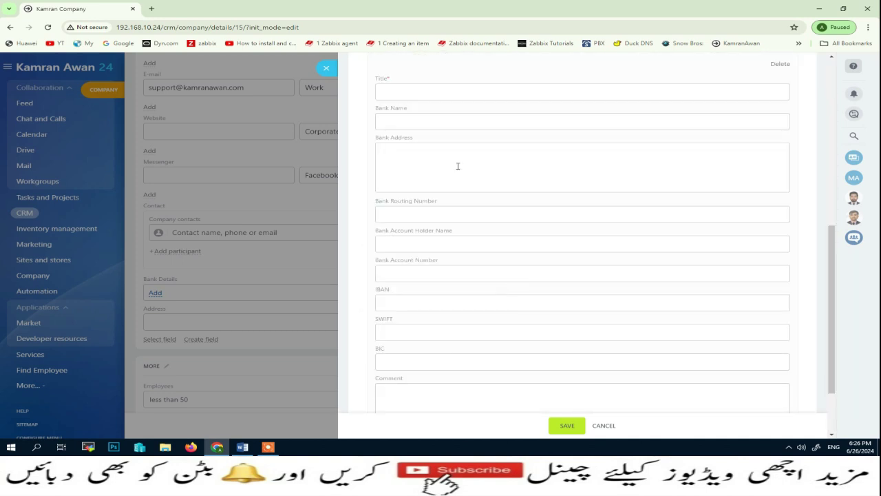
{"action": "left_click", "coordinate": [420, 92]}
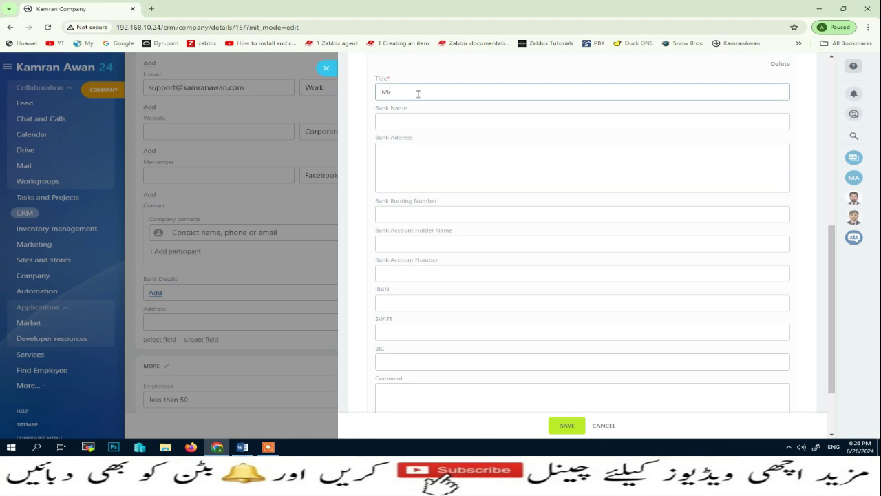
{"action": "left_click", "coordinate": [410, 116]}
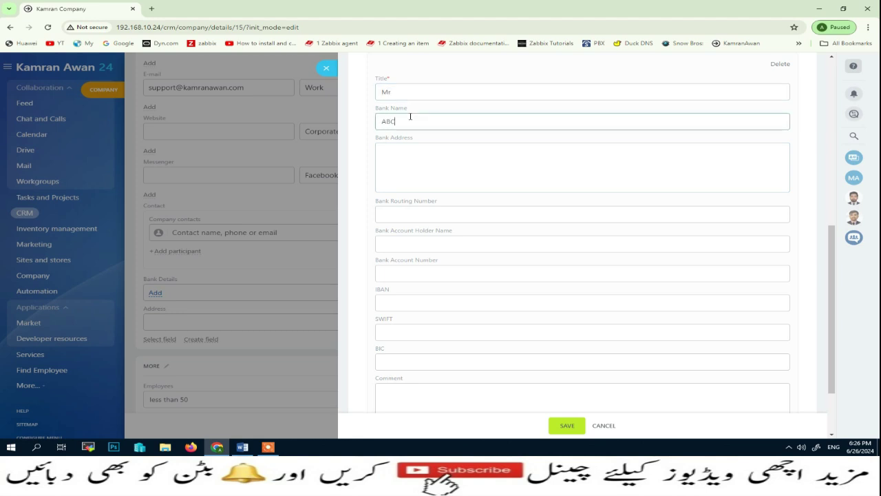
{"action": "type", "text": "ABC Bank"}
{"action": "left_click", "coordinate": [410, 157]}
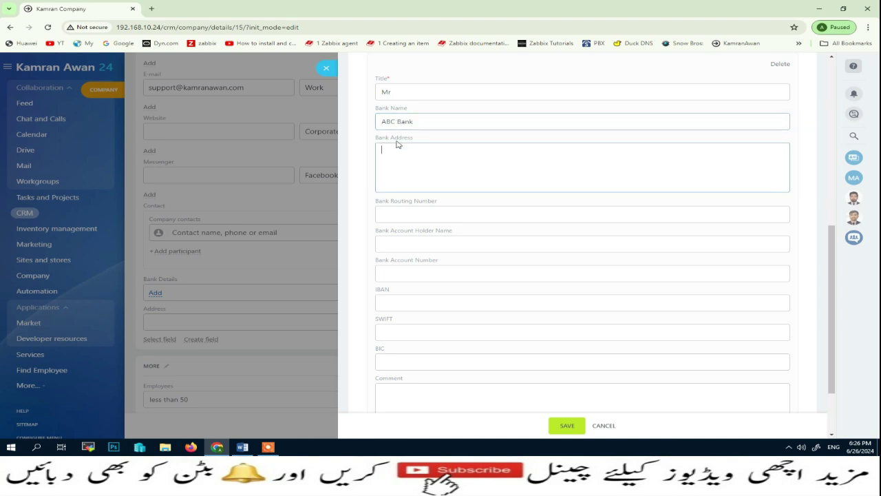
{"action": "left_click", "coordinate": [392, 243]}
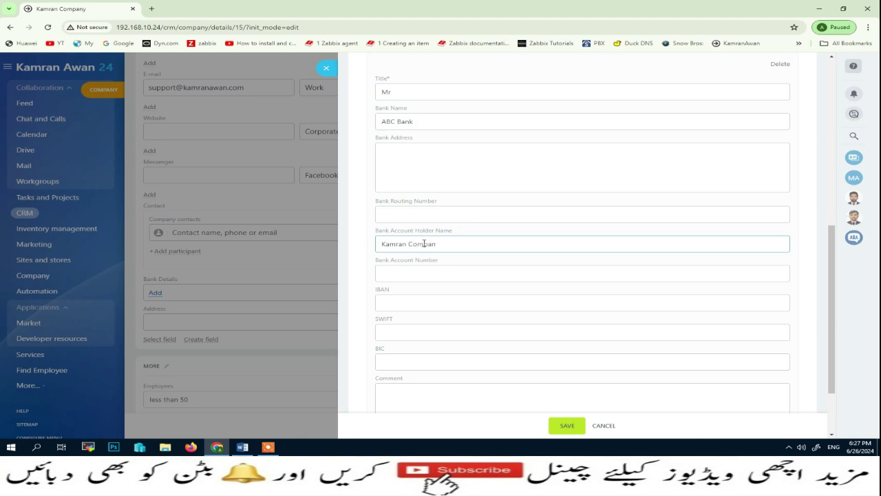
{"action": "key", "text": "BackSpace"}
{"action": "key", "text": "BackSpace"}
{"action": "key", "text": "BackSpace"}
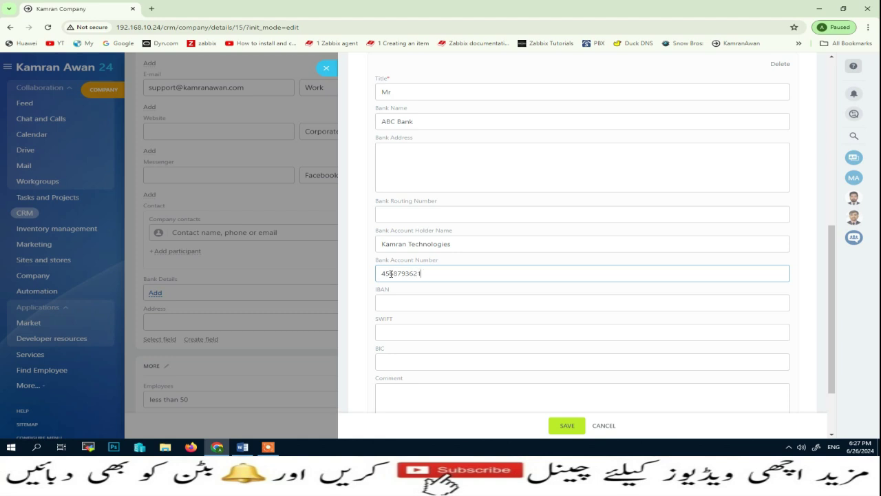
{"action": "left_click", "coordinate": [391, 273]}
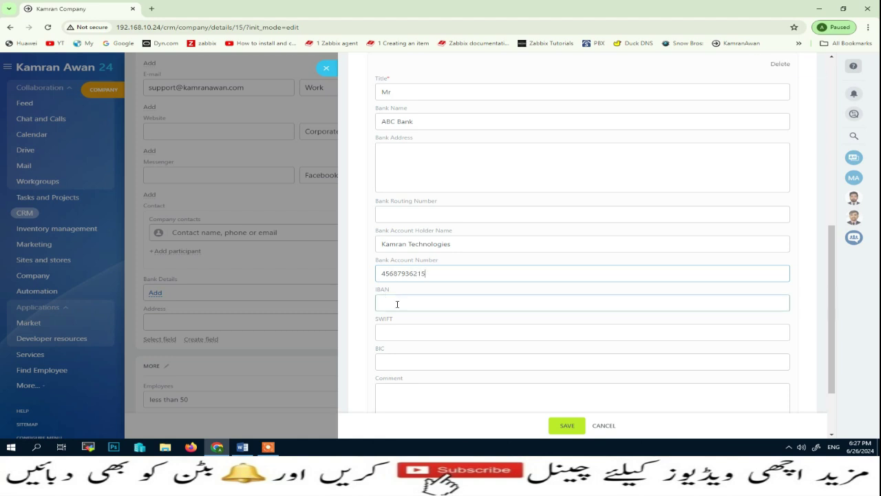
{"action": "left_click", "coordinate": [397, 304]}
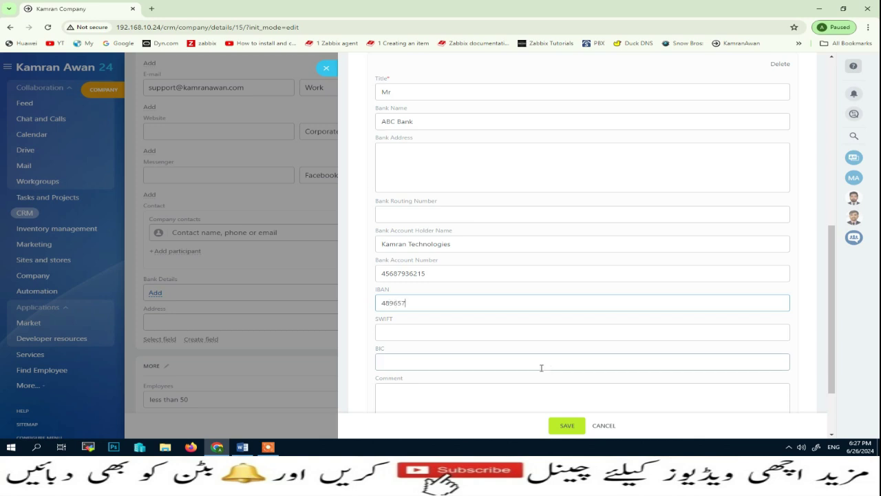
Step: Save the bank details and the company record, then go back to the deals list
{"action": "scroll", "coordinate": [540, 334], "scroll_direction": "up", "scroll_amount": 4}
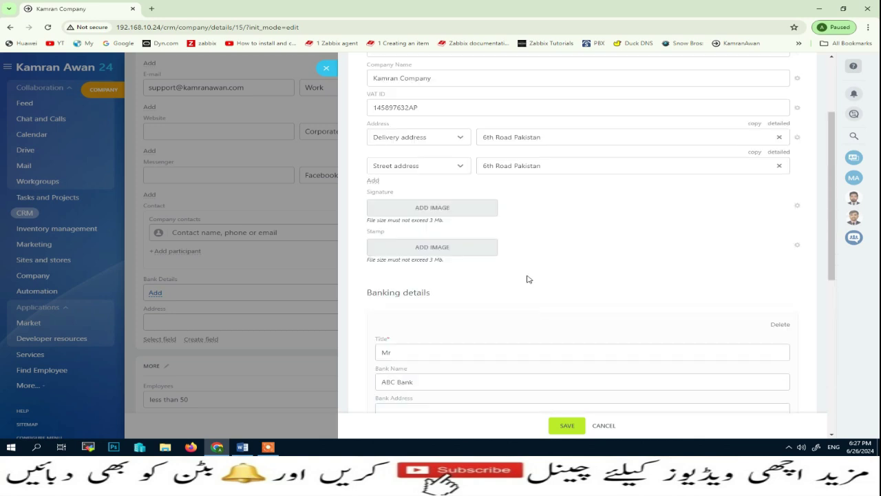
{"action": "scroll", "coordinate": [528, 280], "scroll_direction": "up", "scroll_amount": 2}
{"action": "scroll", "coordinate": [564, 374], "scroll_direction": "down", "scroll_amount": 2}
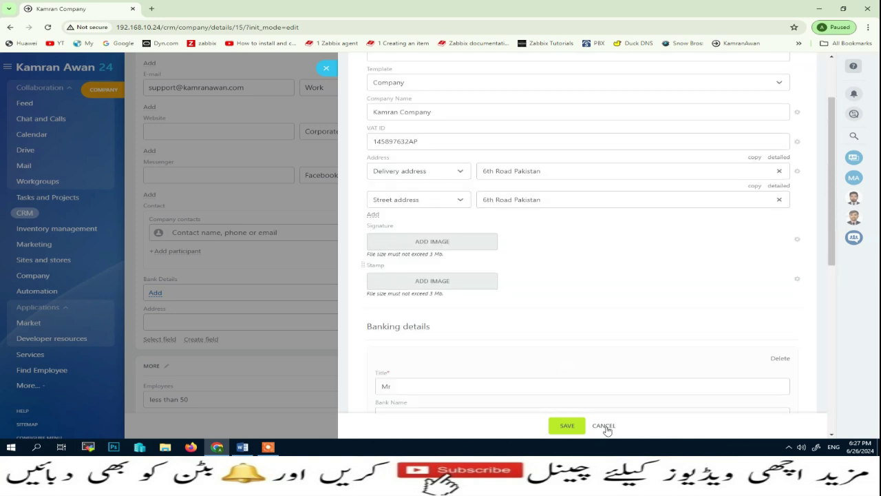
{"action": "left_click", "coordinate": [567, 424]}
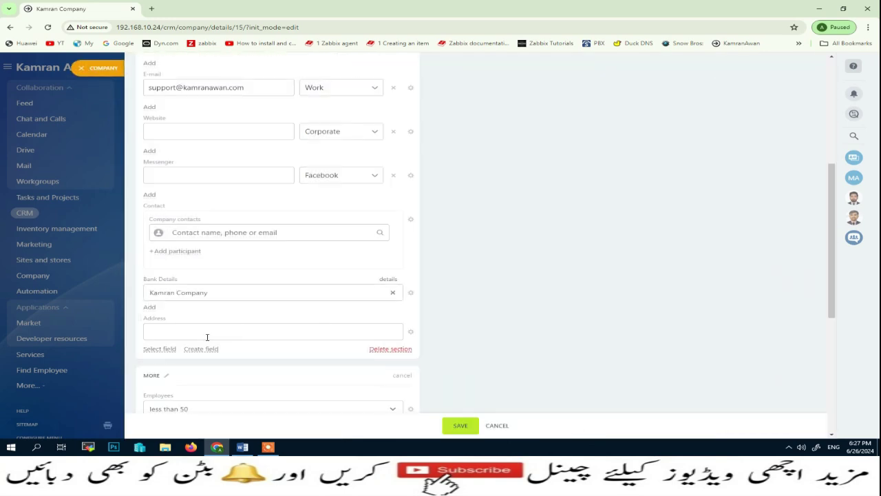
{"action": "left_click", "coordinate": [460, 429]}
{"action": "left_click", "coordinate": [82, 69]}
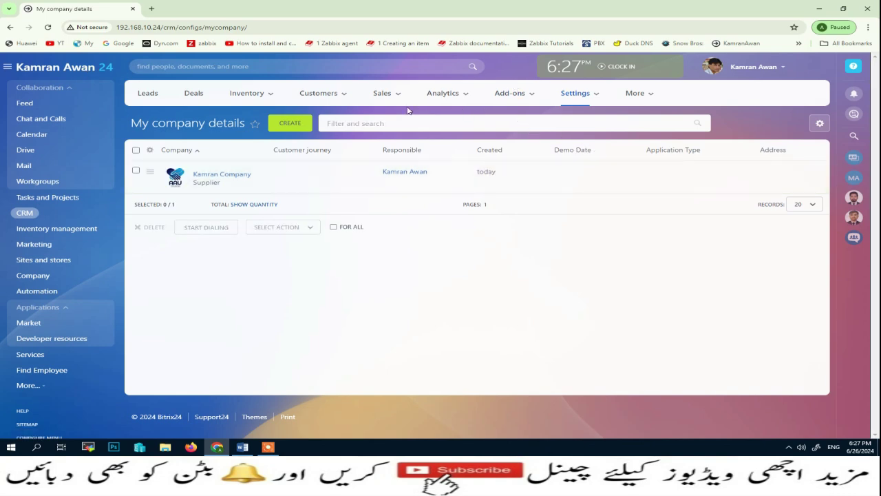
{"action": "left_click", "coordinate": [192, 96]}
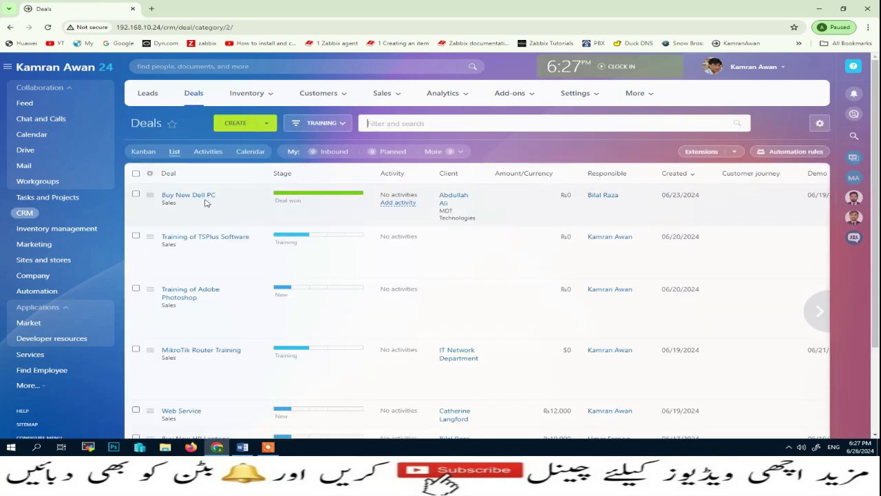
Step: Open the Buy New Dell PC deal and start uploading a new deal document template
{"action": "left_click", "coordinate": [200, 196]}
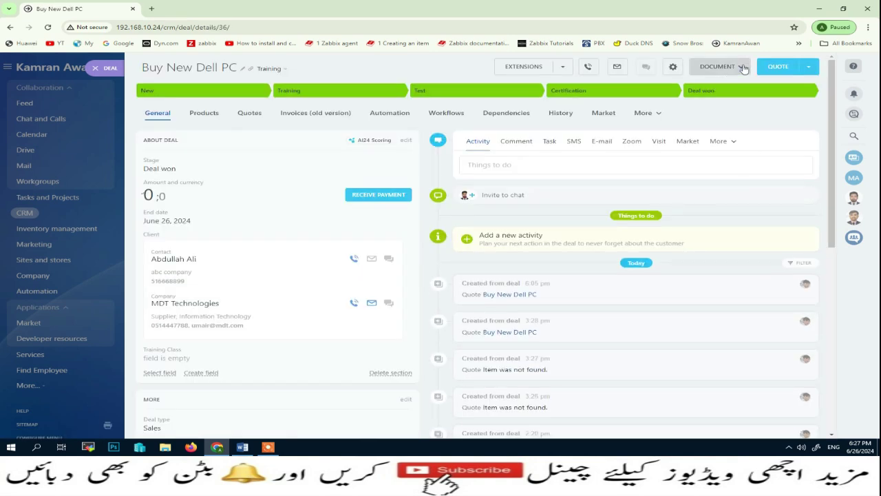
{"action": "left_click", "coordinate": [743, 67]}
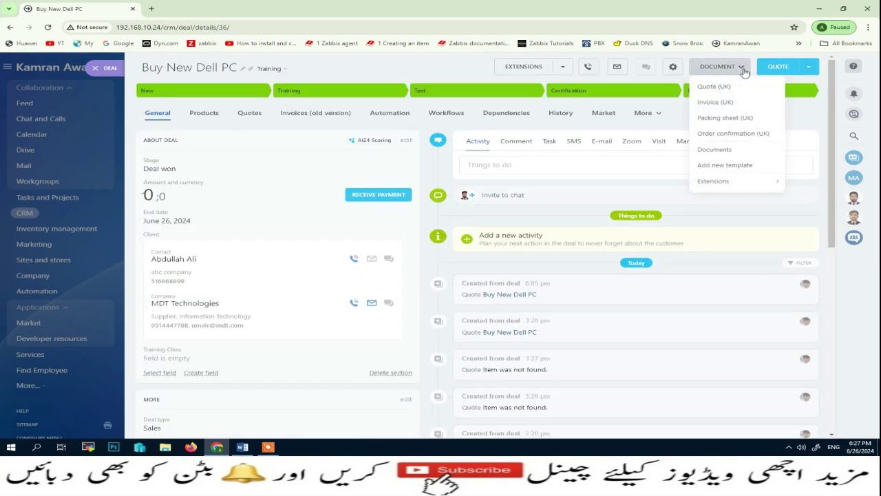
{"action": "left_click", "coordinate": [716, 169]}
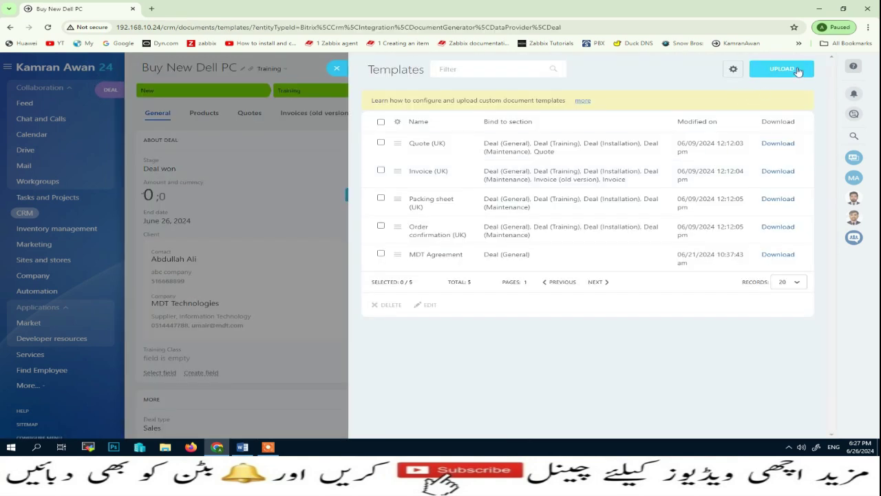
{"action": "left_click", "coordinate": [798, 72]}
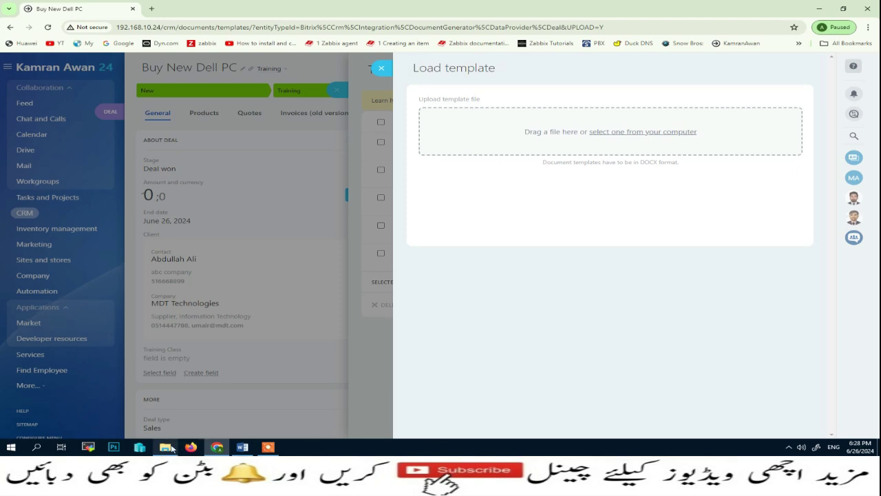
Step: Upload Quotation.docx from the Lesson-50 folder as a new deal template
{"action": "left_click", "coordinate": [165, 447]}
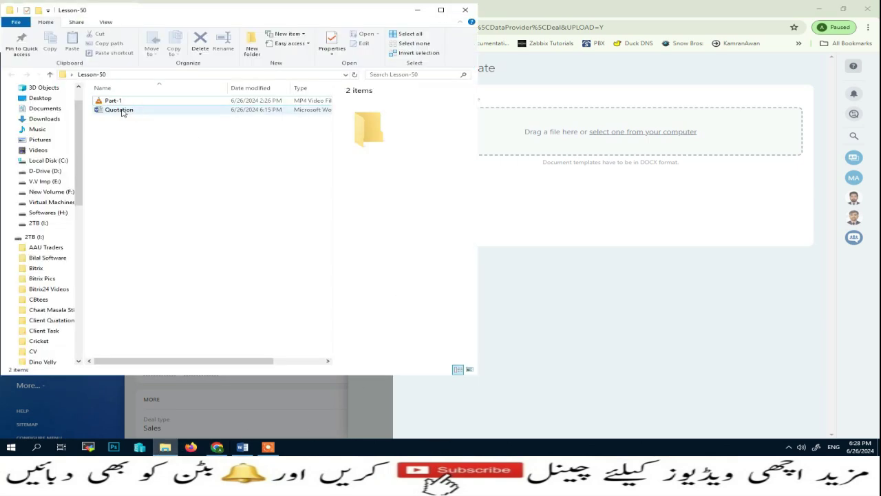
{"action": "left_click_drag", "start_coordinate": [122, 112], "coordinate": [606, 146]}
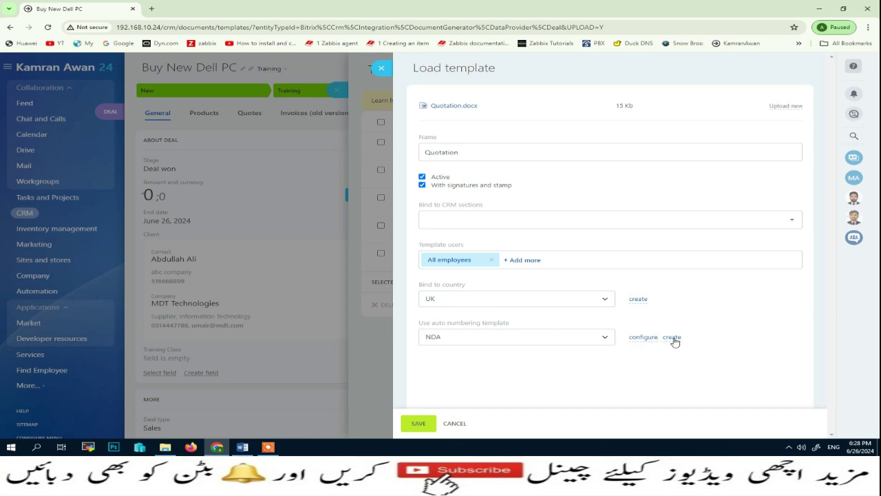
Step: Create and save an auto-numbering template 'Quotation' using day, month, year and number tags
{"action": "left_click", "coordinate": [672, 337]}
{"action": "left_click_drag", "start_coordinate": [732, 121], "coordinate": [520, 116]}
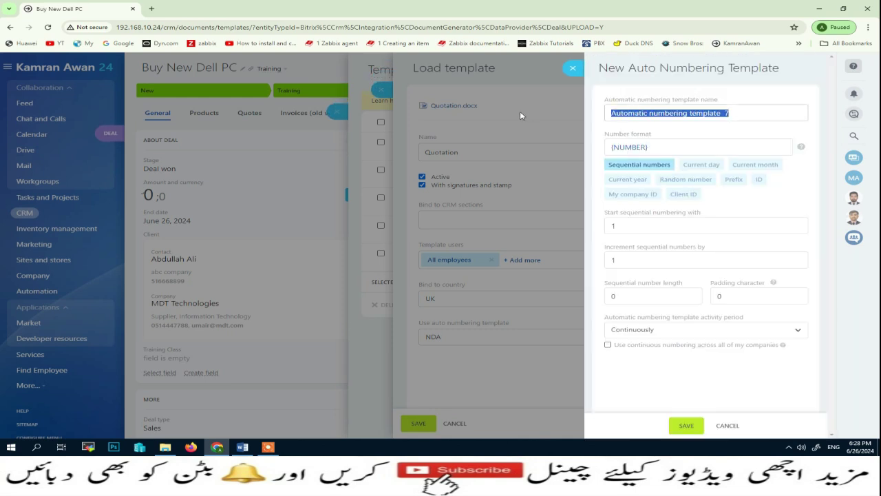
{"action": "type", "text": "Q"}
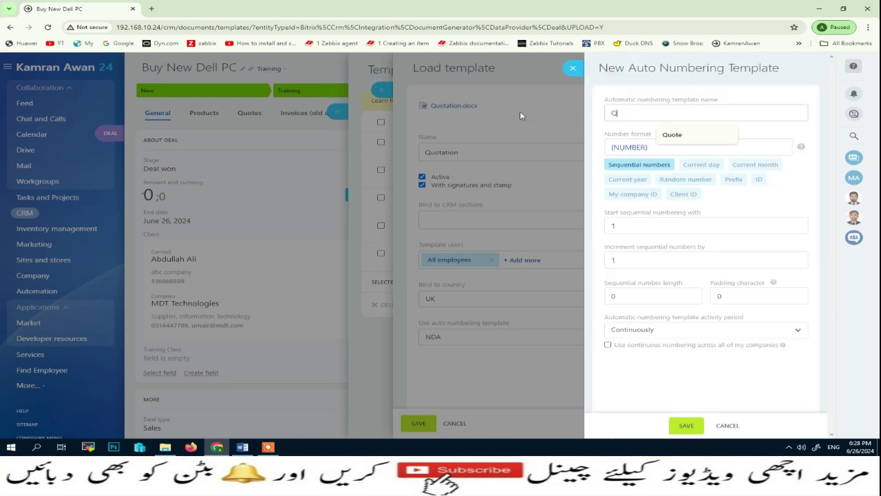
{"action": "type", "text": "uotation"}
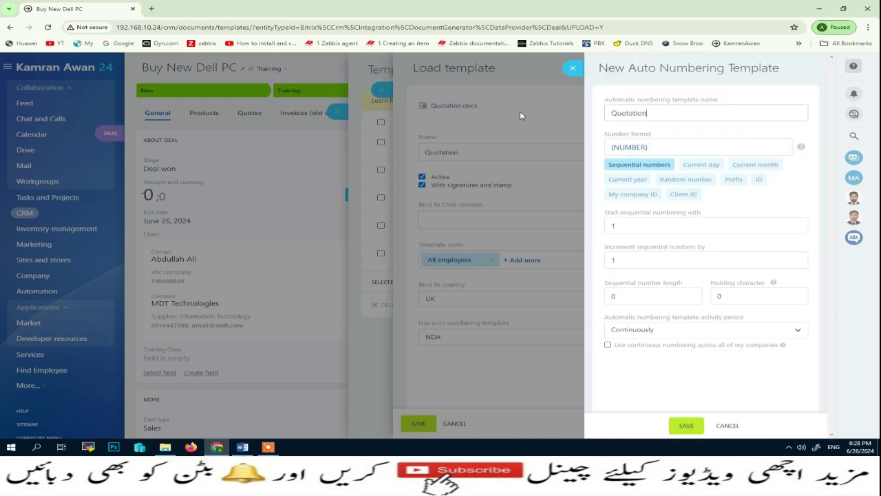
{"action": "left_click", "coordinate": [668, 146]}
{"action": "left_click", "coordinate": [691, 165]}
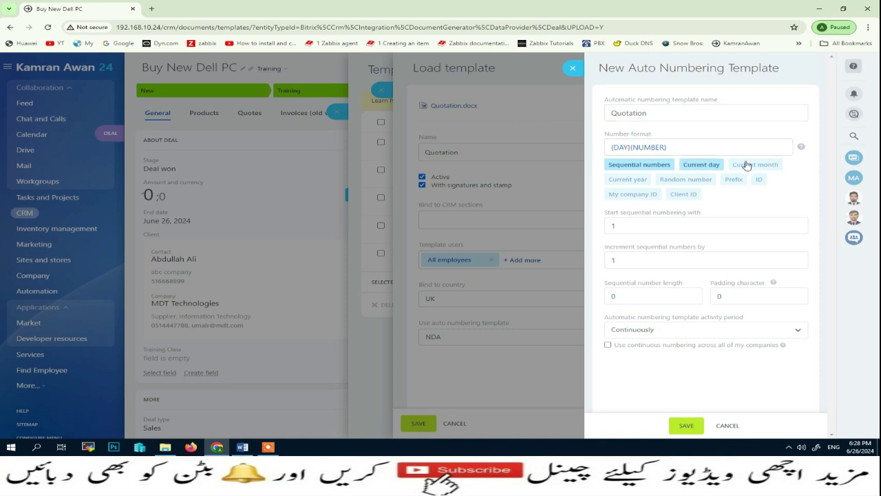
{"action": "left_click", "coordinate": [738, 166]}
{"action": "left_click", "coordinate": [624, 181]}
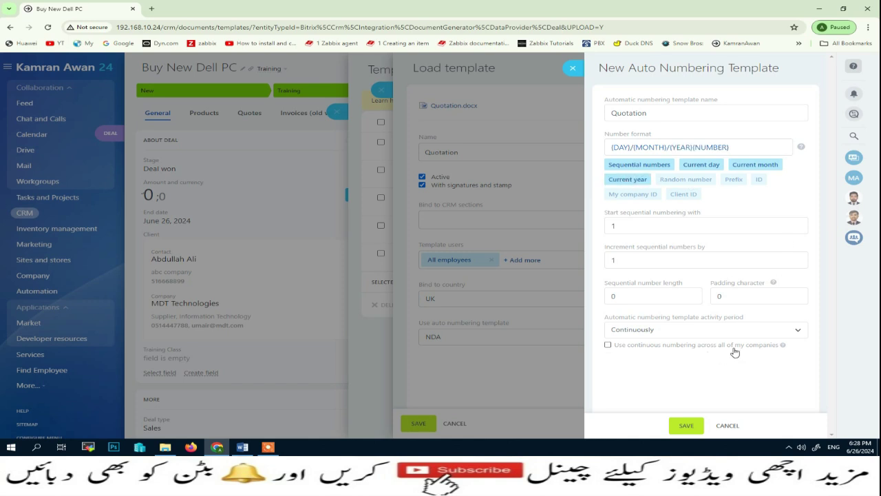
{"action": "left_click", "coordinate": [686, 426]}
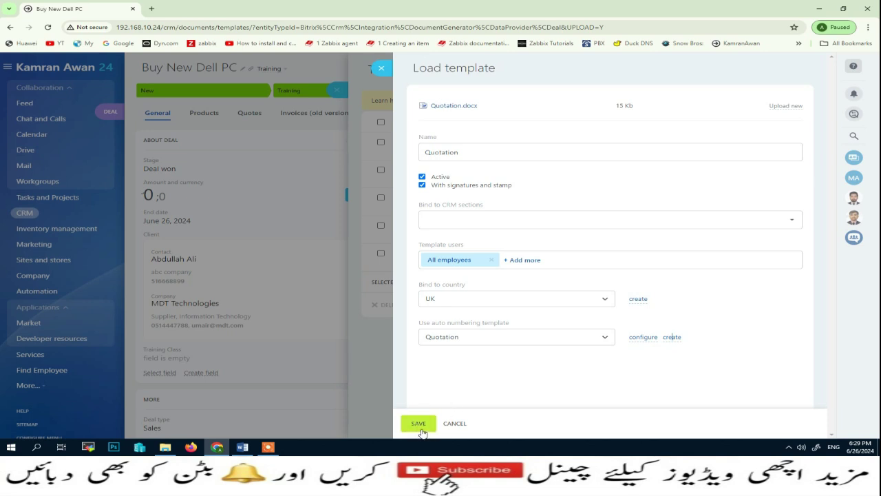
Step: Bind the Quotation template to Quote, Deal (General) and Deal (Training), then save it
{"action": "left_click", "coordinate": [420, 428]}
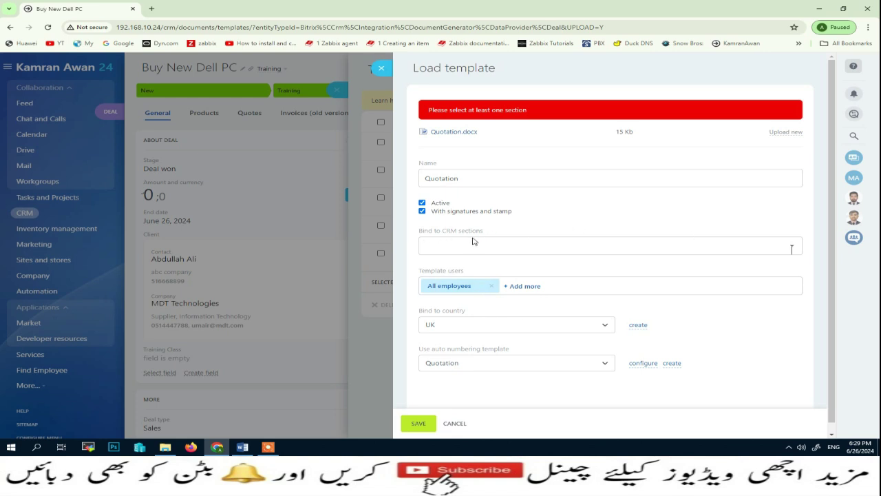
{"action": "left_click", "coordinate": [796, 249]}
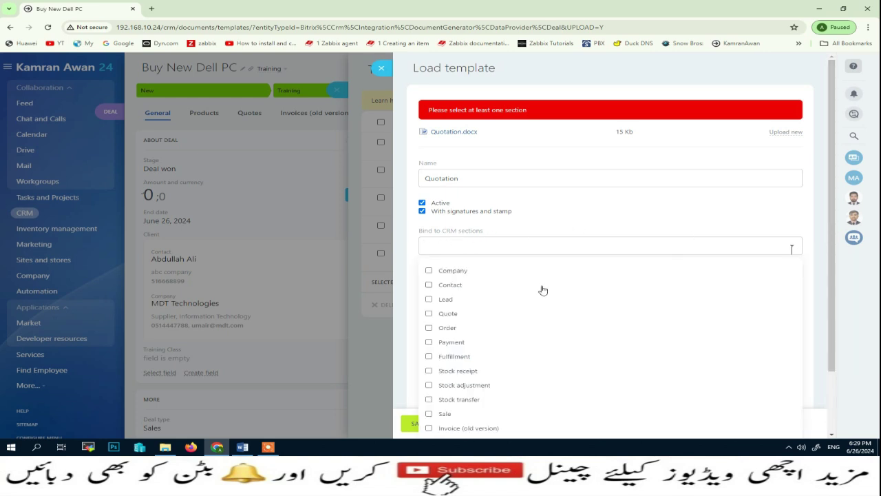
{"action": "scroll", "coordinate": [543, 290], "scroll_direction": "down", "scroll_amount": 1}
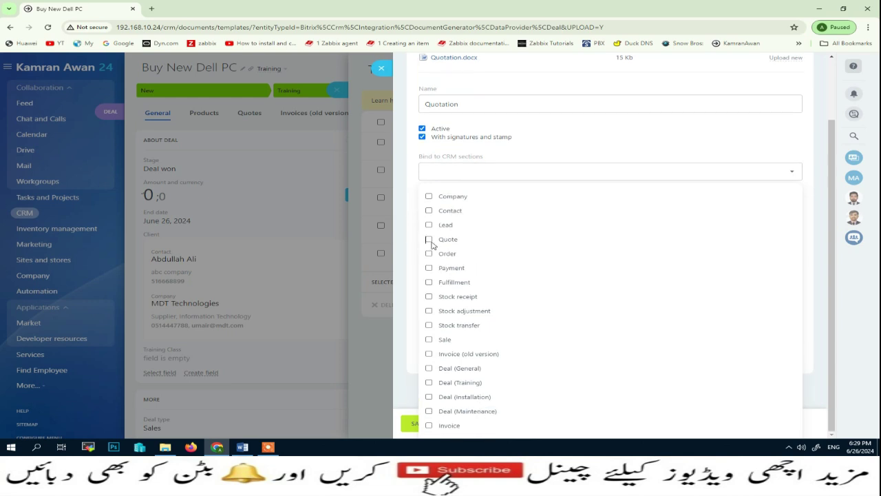
{"action": "left_click", "coordinate": [429, 239]}
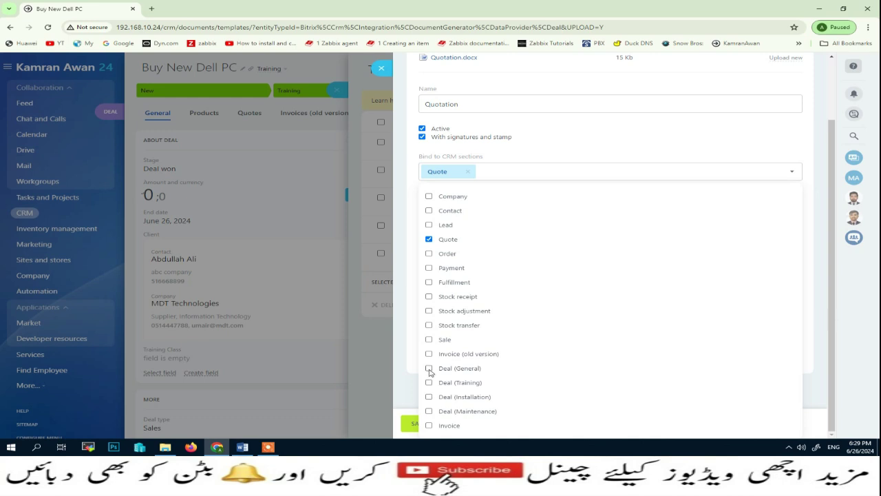
{"action": "left_click", "coordinate": [429, 368]}
{"action": "left_click", "coordinate": [428, 382]}
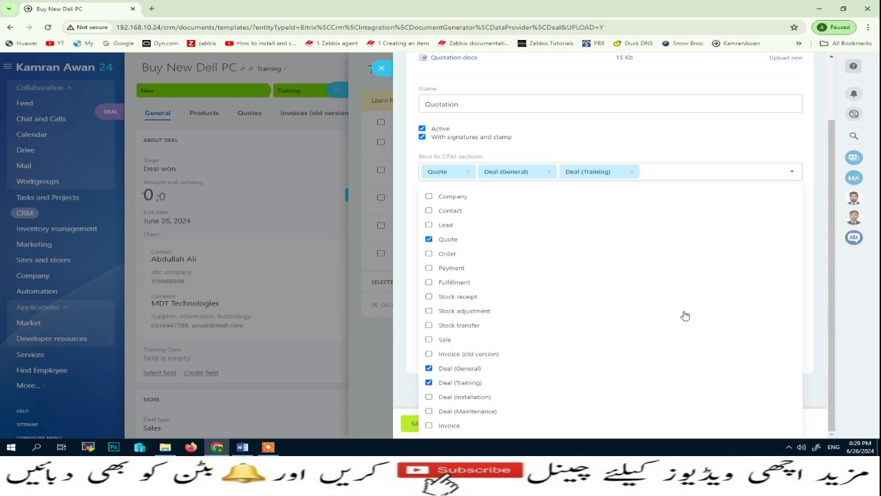
{"action": "left_click", "coordinate": [754, 146]}
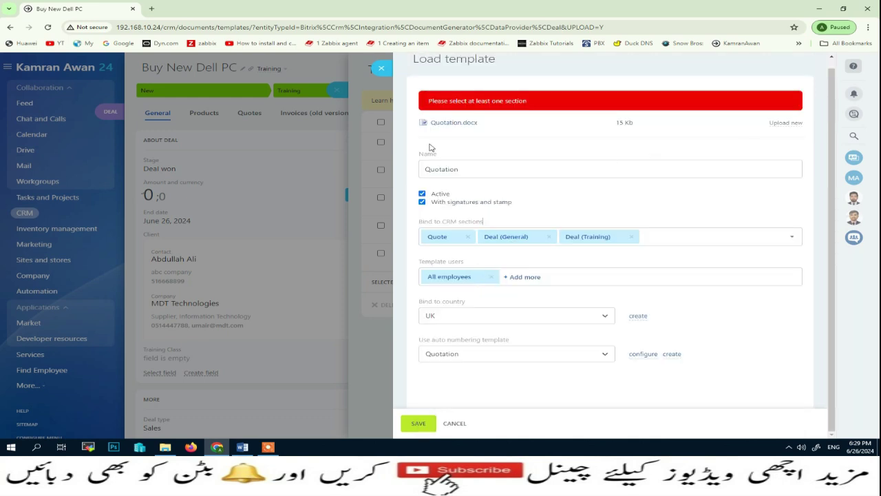
{"action": "left_click", "coordinate": [419, 422]}
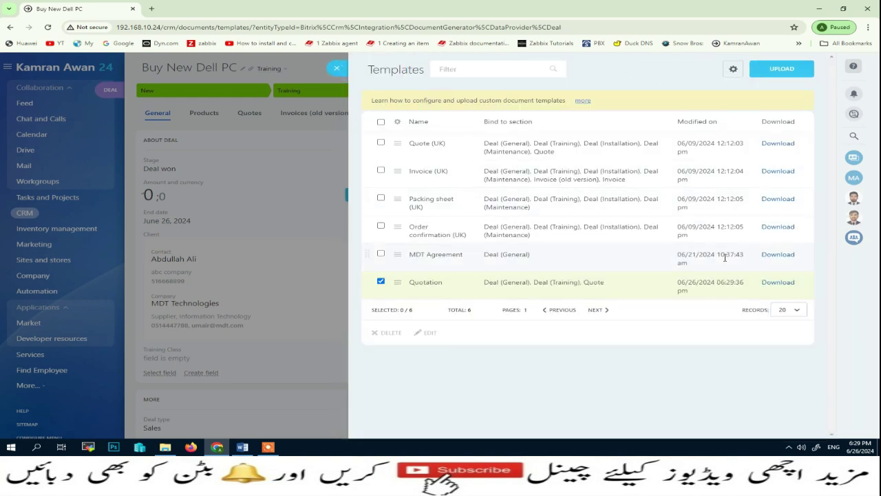
Step: Download the Quotation template and locate Template Quotation.docx on the Windows desktop
{"action": "left_click", "coordinate": [776, 283]}
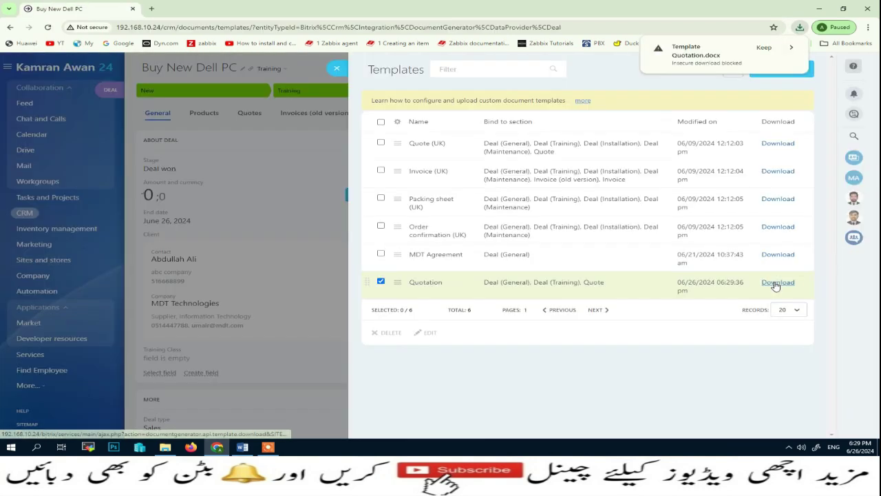
{"action": "left_click", "coordinate": [768, 50]}
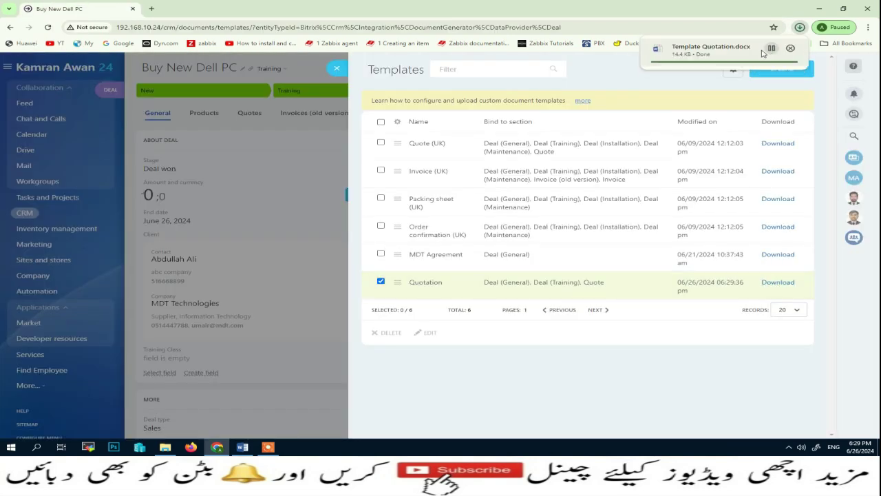
{"action": "left_click", "coordinate": [818, 8]}
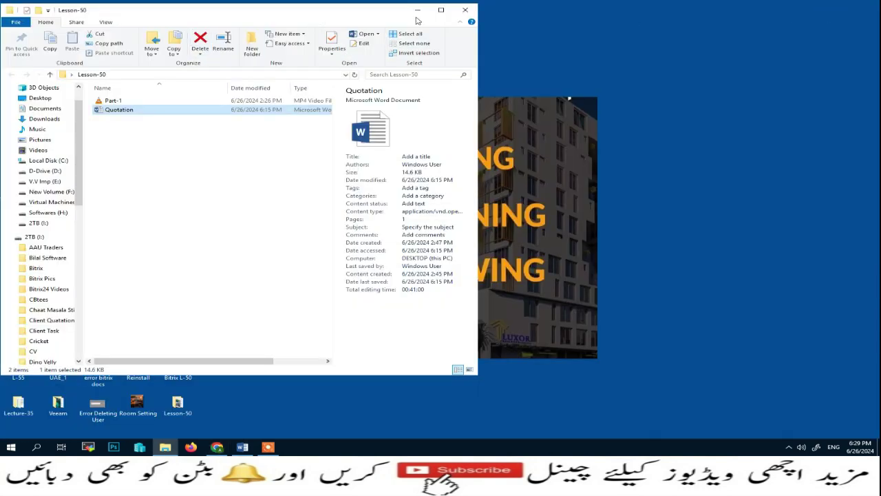
{"action": "left_click", "coordinate": [464, 10]}
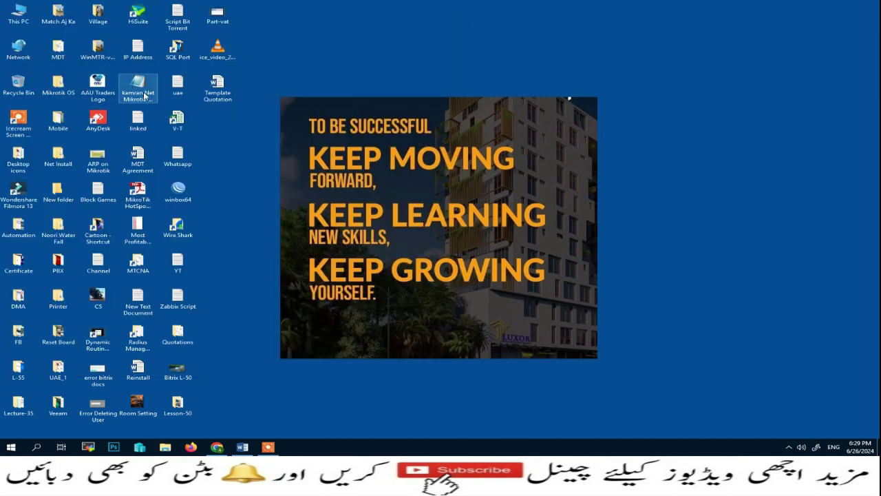
Step: Open Template Quotation.docx in Word, enable editing to check its field codes, then minimise Word
{"action": "double_click", "coordinate": [217, 86]}
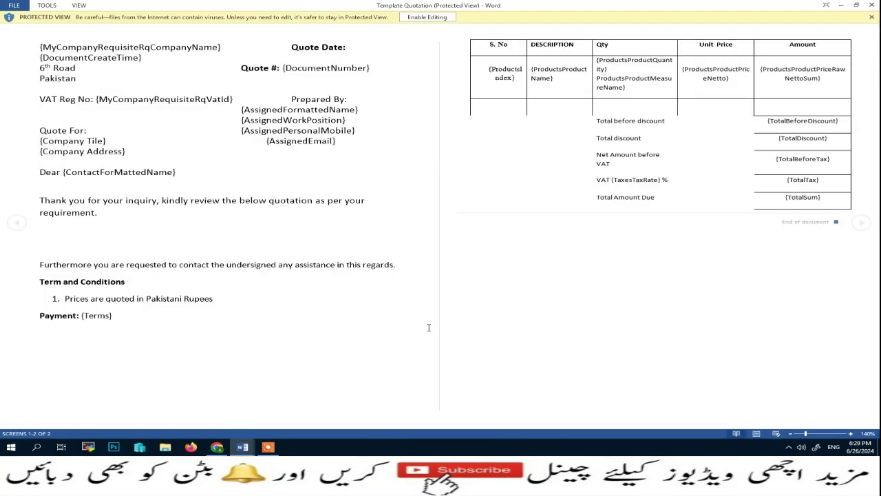
{"action": "left_click", "coordinate": [415, 21]}
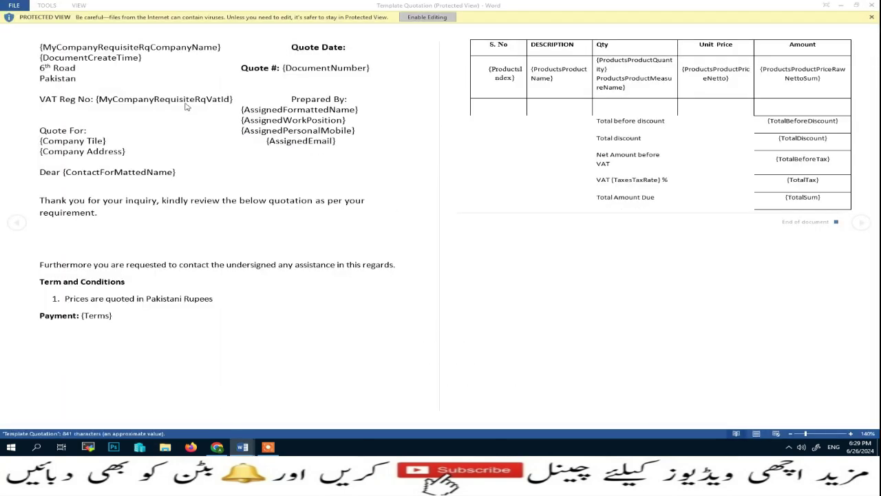
{"action": "left_click", "coordinate": [842, 7]}
Step: Back on the Buy New Dell PC deal, generate a document from the Quotation template
{"action": "left_click", "coordinate": [217, 447]}
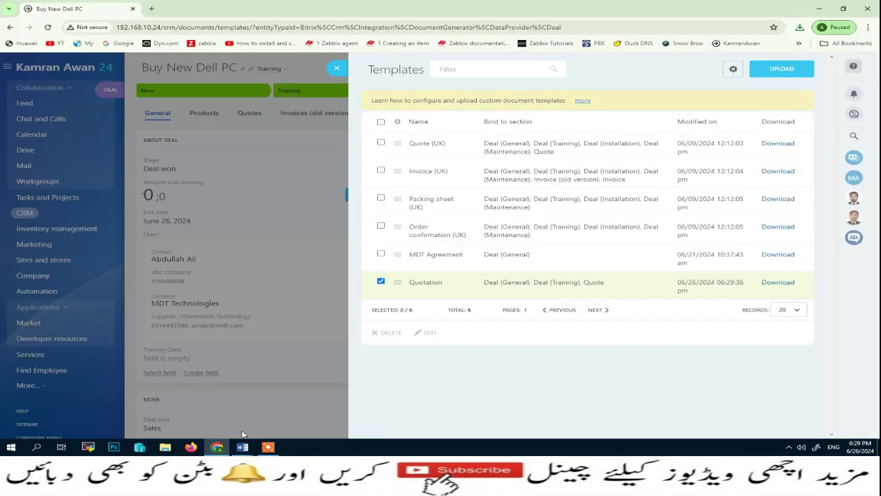
{"action": "left_click", "coordinate": [336, 72]}
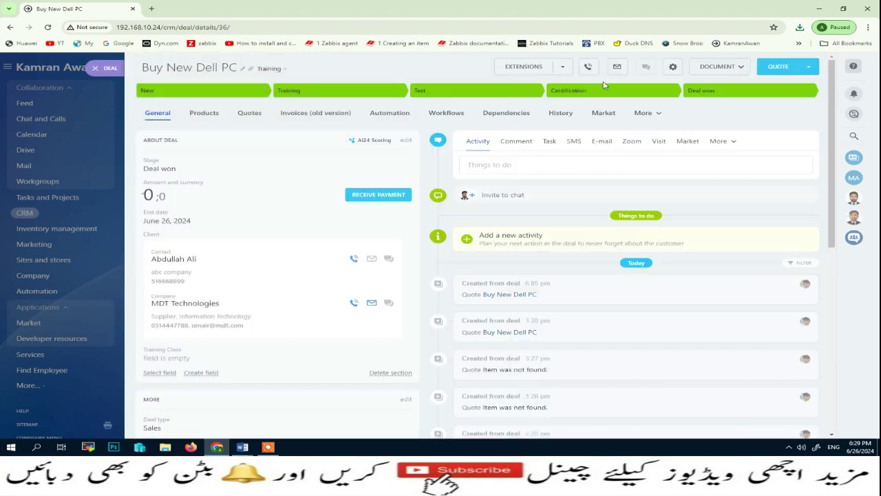
{"action": "left_click", "coordinate": [742, 68]}
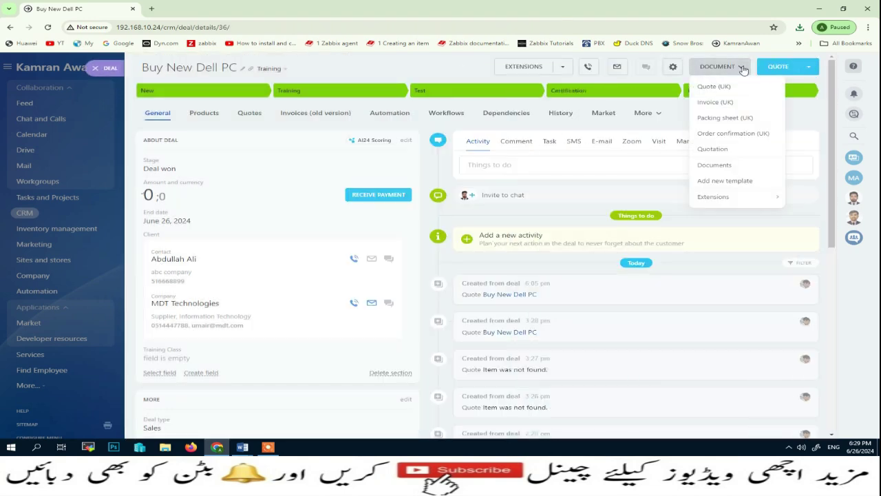
{"action": "left_click", "coordinate": [720, 152]}
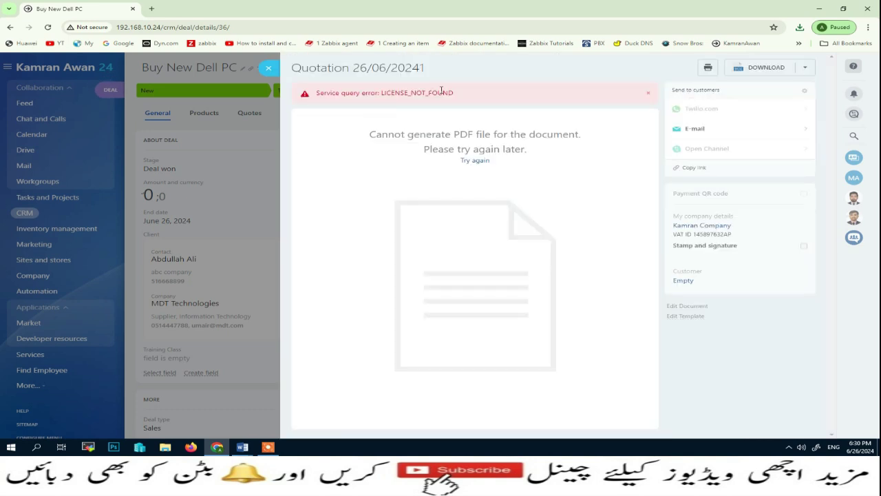
Step: Review the LICENSE_NOT_FOUND PDF error and the download format choices, then close the document
{"action": "left_click_drag", "start_coordinate": [382, 93], "coordinate": [462, 94]}
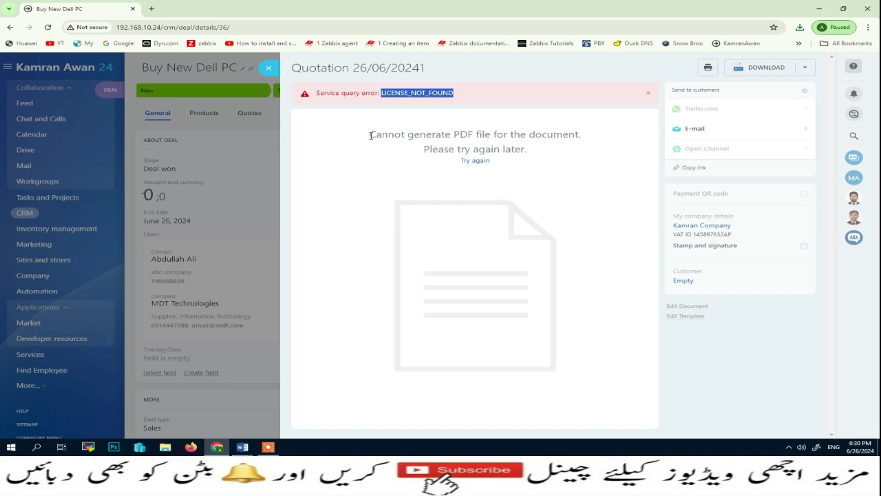
{"action": "left_click_drag", "start_coordinate": [370, 135], "coordinate": [549, 249]}
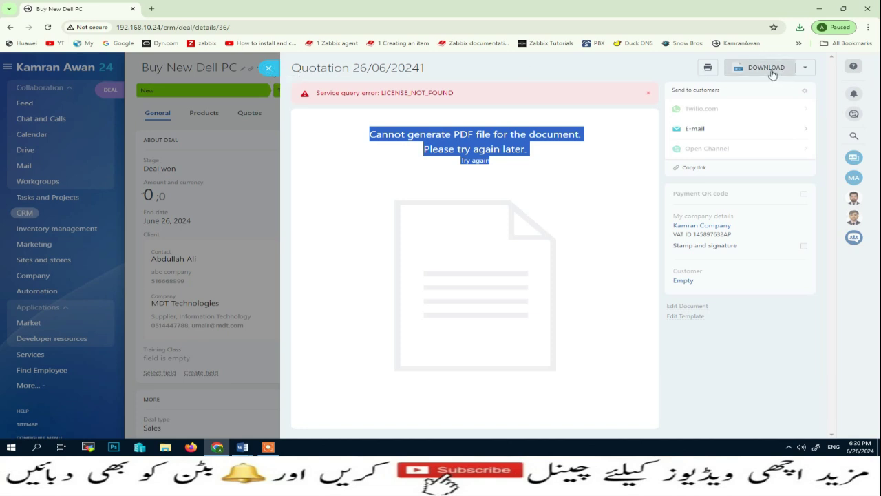
{"action": "left_click", "coordinate": [804, 67]}
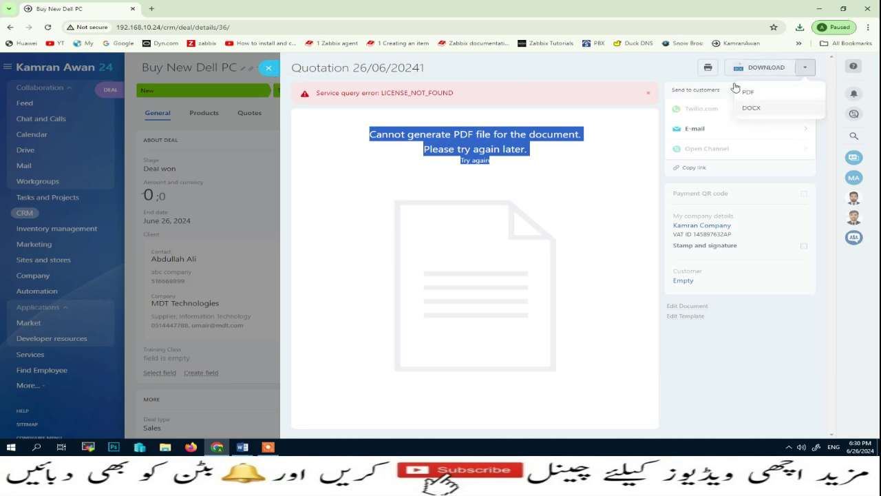
{"action": "left_click", "coordinate": [270, 69]}
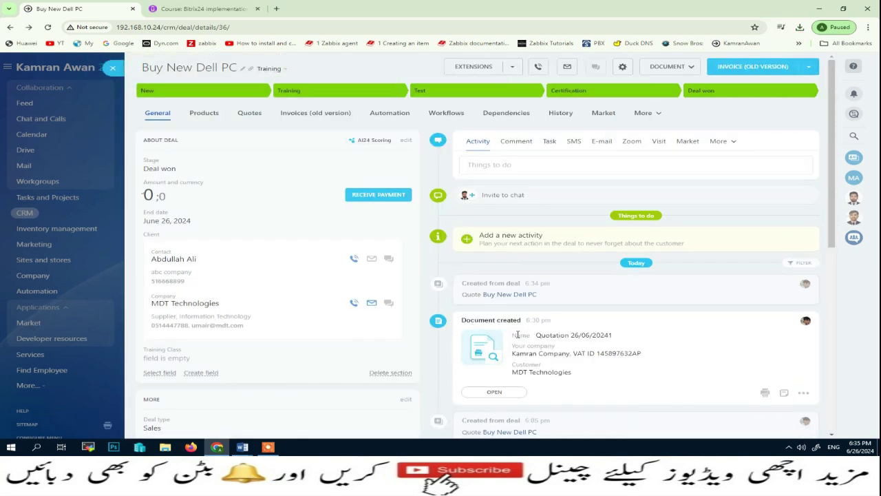
Step: Reopen Quotation 26/06/20241 from its Document created card in the deal feed
{"action": "left_click_drag", "start_coordinate": [525, 335], "coordinate": [646, 372]}
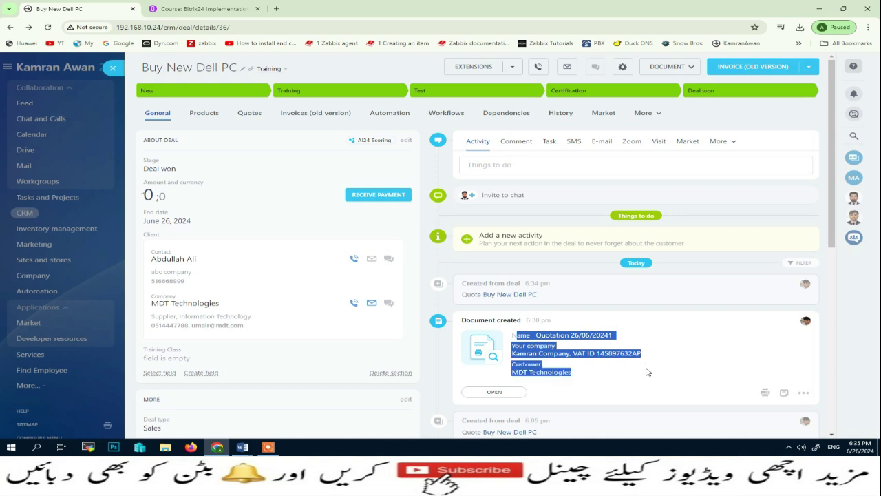
{"action": "left_click", "coordinate": [662, 354]}
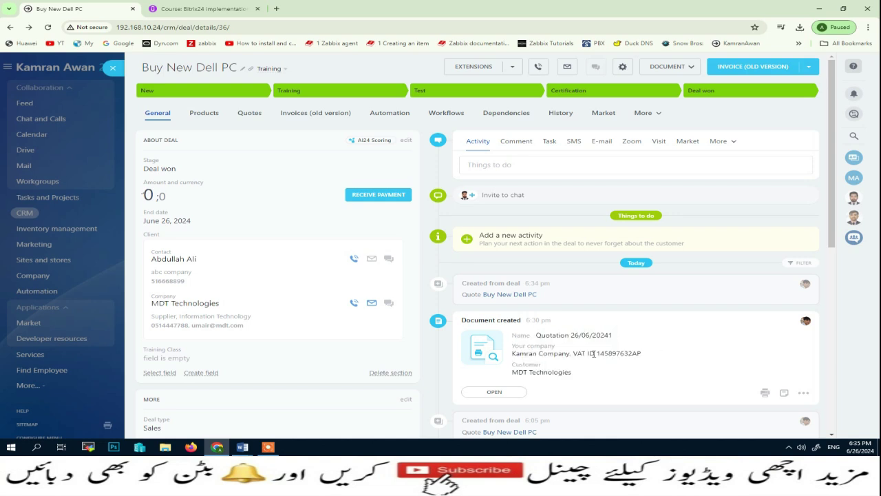
{"action": "left_click", "coordinate": [505, 395]}
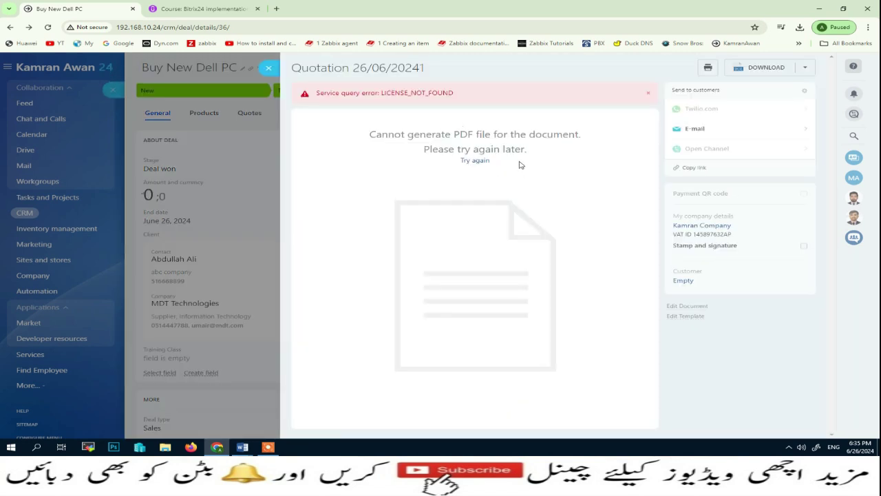